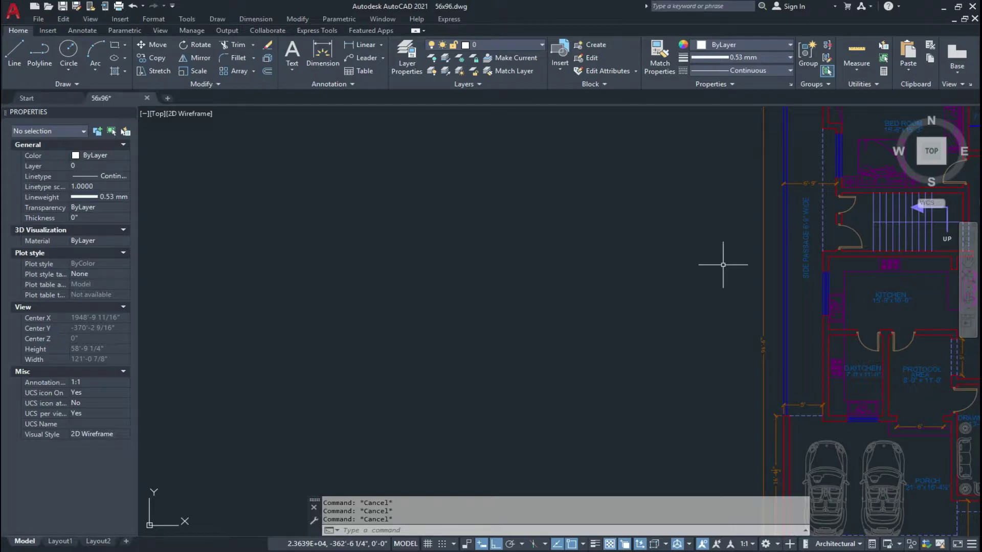
Step: Add a linear dimension for the plain door's width, placed just below its bottom edge
{"action": "scroll", "coordinate": [722, 264], "scroll_direction": "down", "scroll_amount": 3}
{"action": "scroll", "coordinate": [697, 277], "scroll_direction": "up", "scroll_amount": 6}
{"action": "middle_click_drag", "start_coordinate": [692, 281], "coordinate": [572, 289]}
{"action": "scroll", "coordinate": [587, 287], "scroll_direction": "up", "scroll_amount": 3}
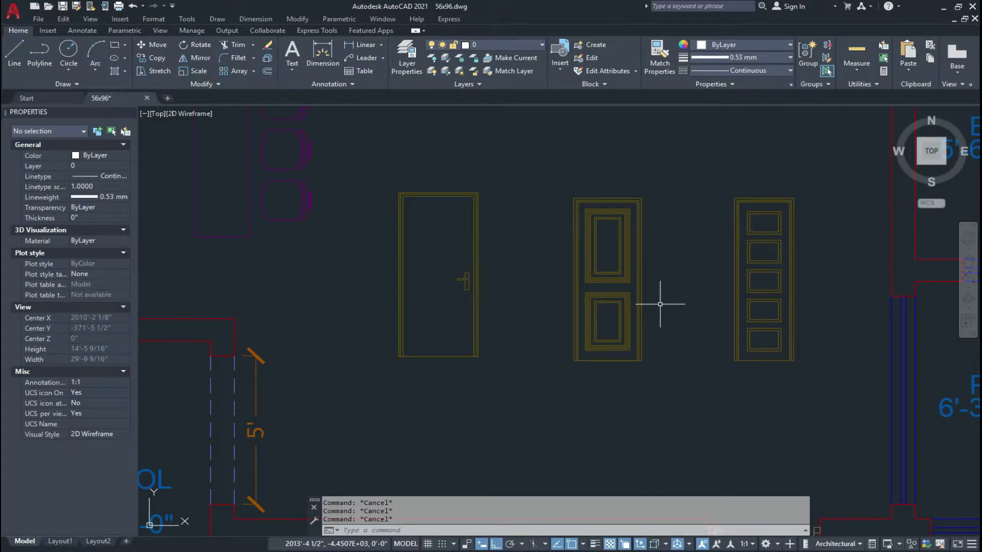
{"action": "scroll", "coordinate": [494, 348], "scroll_direction": "up", "scroll_amount": 3}
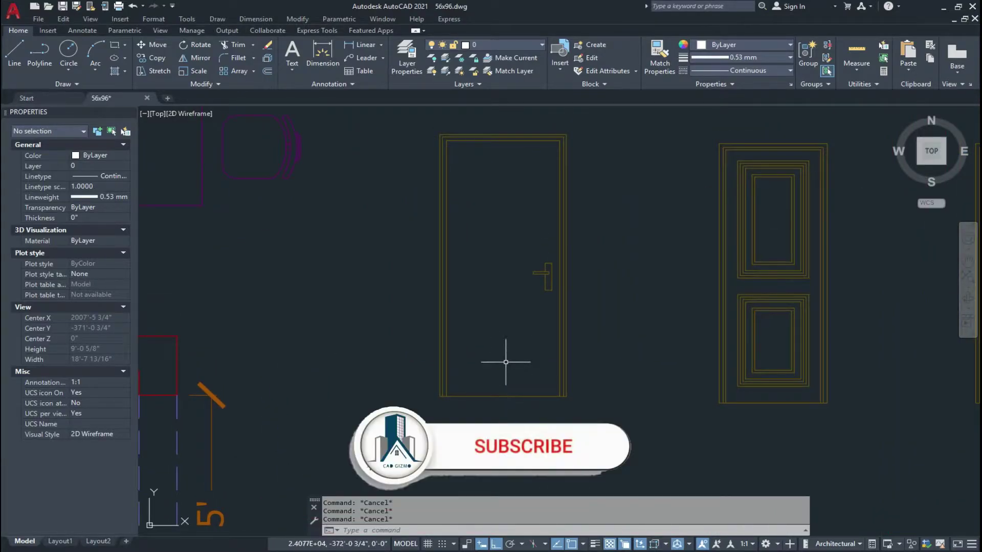
{"action": "middle_click_drag", "start_coordinate": [506, 362], "coordinate": [512, 369]}
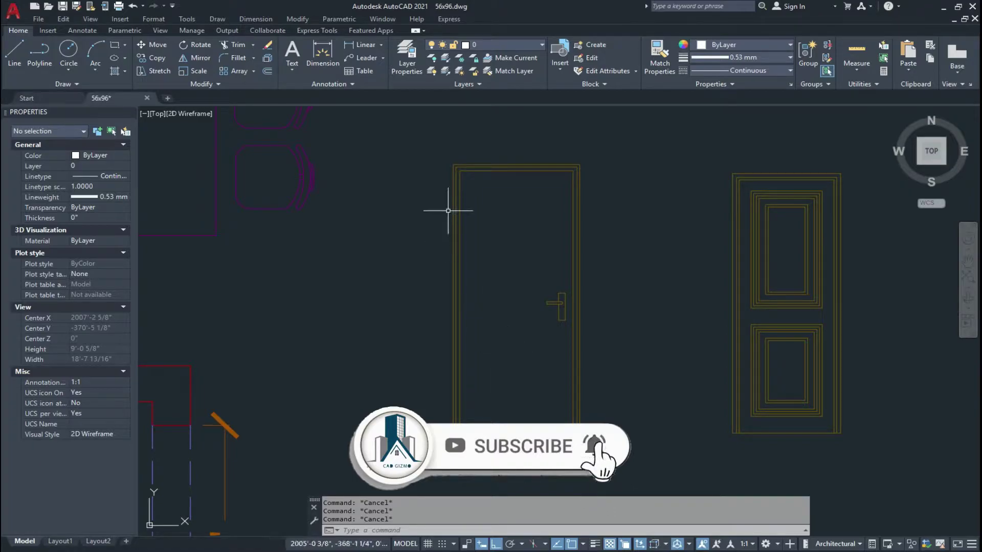
{"action": "left_click", "coordinate": [360, 45]}
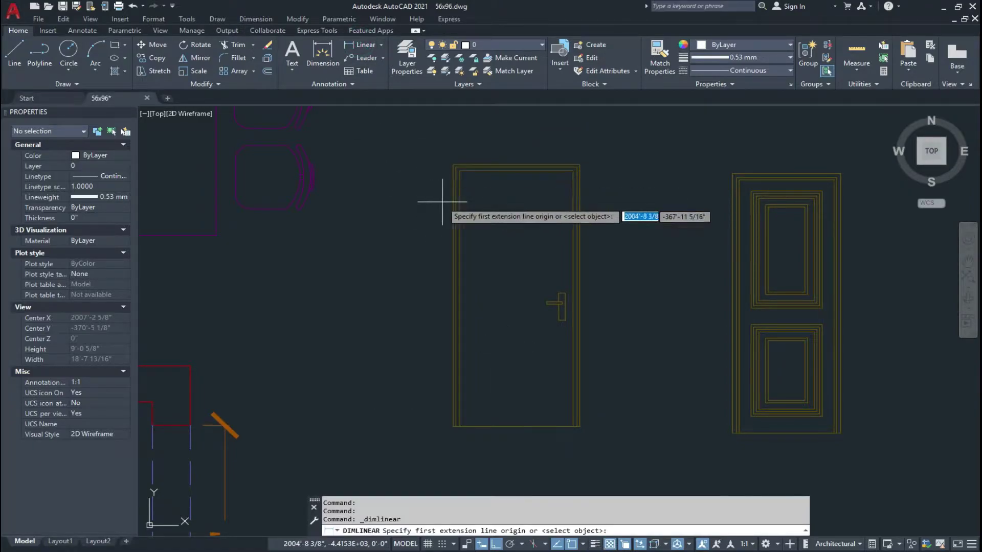
{"action": "key", "text": "Return"}
{"action": "left_click", "coordinate": [503, 427]}
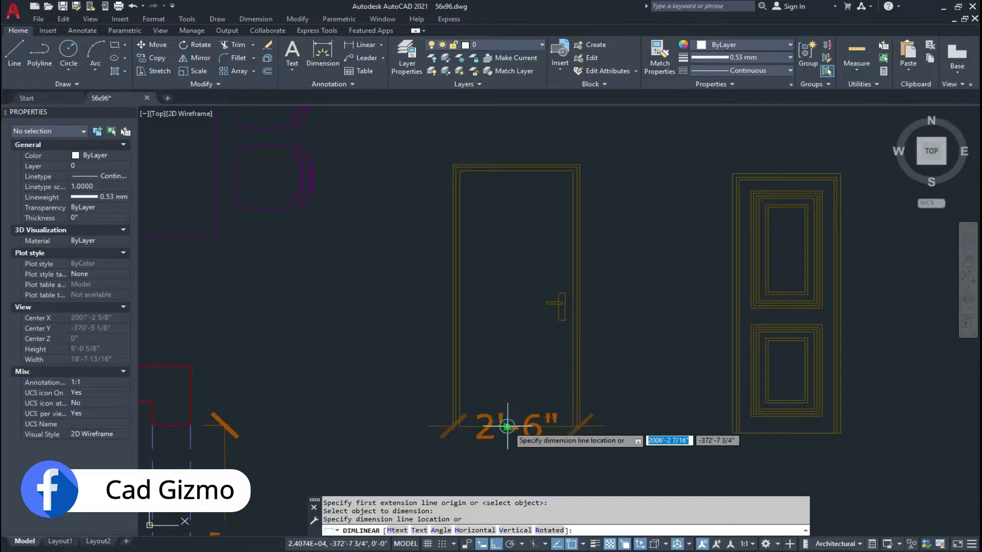
{"action": "left_click", "coordinate": [509, 450]}
Step: Erase the width dimension below the plain door
{"action": "scroll", "coordinate": [506, 388], "scroll_direction": "down", "scroll_amount": 2}
{"action": "scroll", "coordinate": [508, 438], "scroll_direction": "up", "scroll_amount": 4}
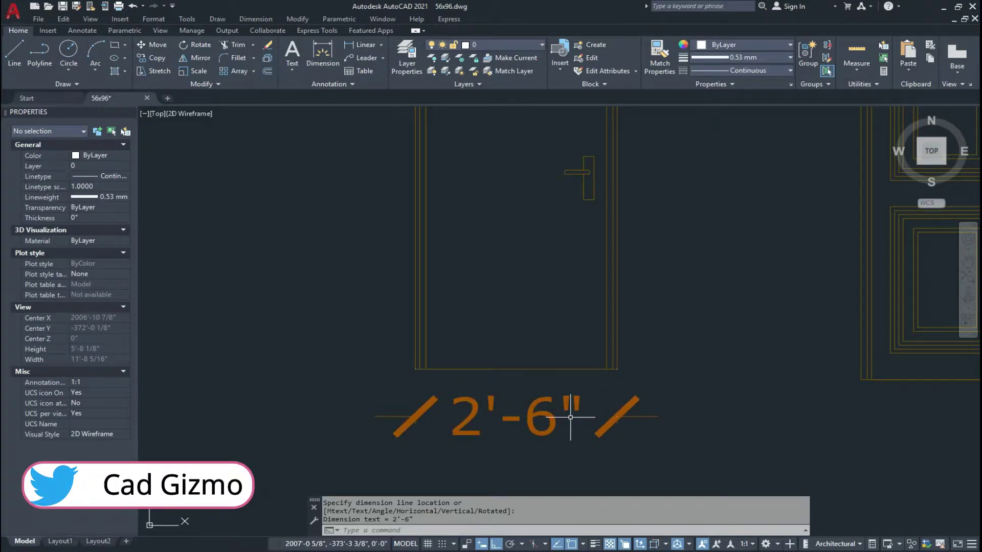
{"action": "left_click", "coordinate": [574, 397]}
{"action": "left_click", "coordinate": [541, 424]}
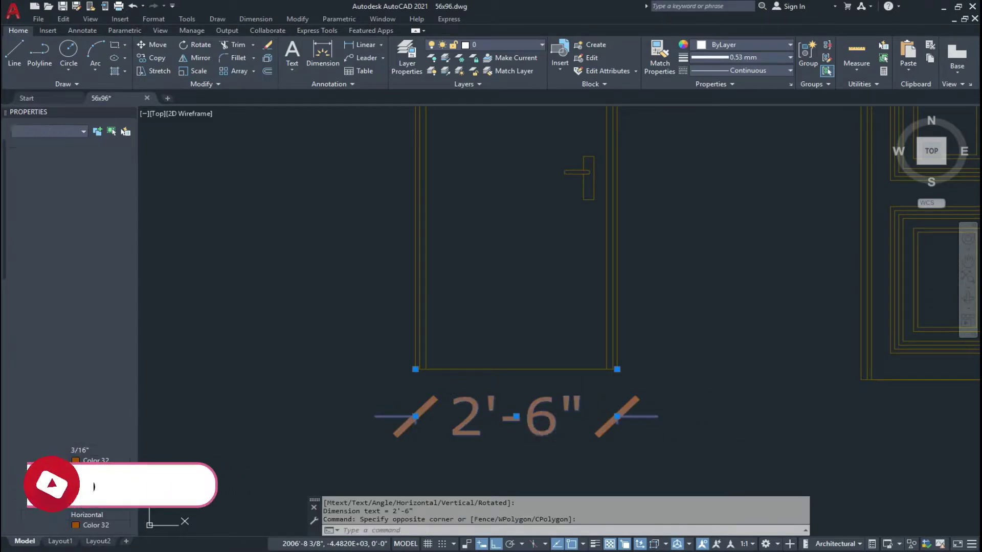
{"action": "type", "text": "E"}
{"action": "key", "text": "Return"}
{"action": "key", "text": "Escape"}
{"action": "scroll", "coordinate": [558, 416], "scroll_direction": "down", "scroll_amount": 3}
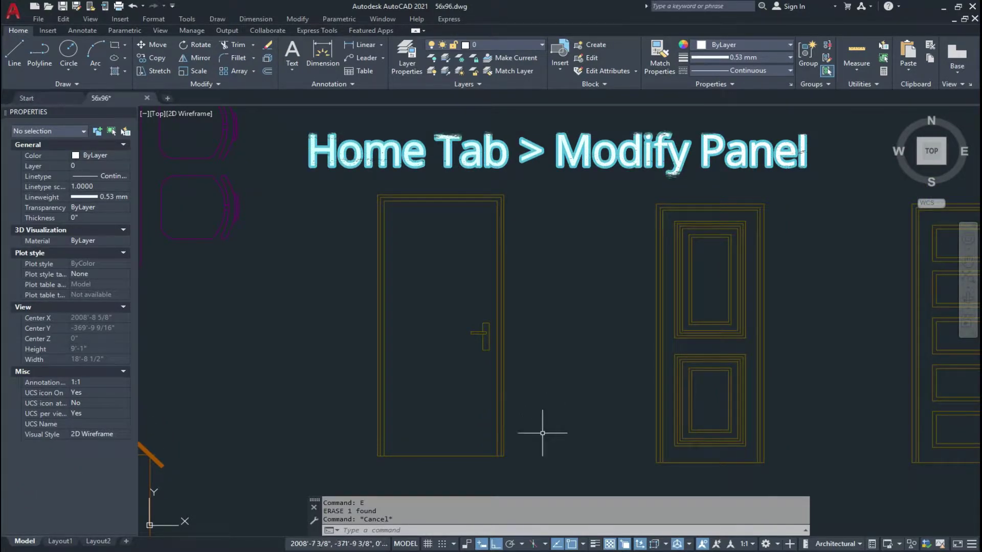
Step: Stretch the plain door's handle side, including the handle, 6" to the right from its lower-right corner
{"action": "left_click", "coordinate": [158, 72]}
{"action": "middle_click_drag", "start_coordinate": [545, 204], "coordinate": [547, 179]}
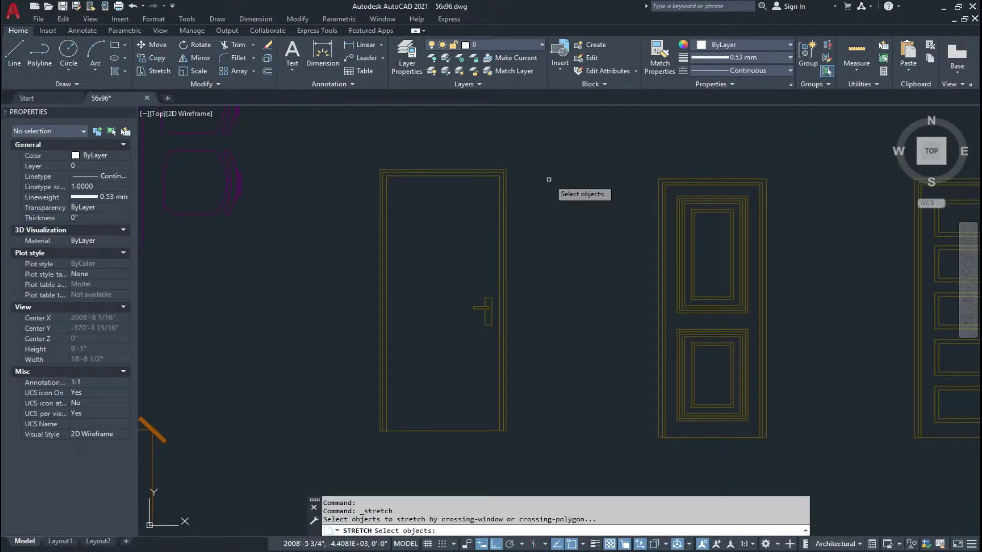
{"action": "mouse_move", "coordinate": [562, 256]}
{"action": "middle_mouse_down"}
{"action": "mouse_move", "coordinate": [664, 266]}
{"action": "mouse_move", "coordinate": [690, 234]}
{"action": "middle_mouse_up"}
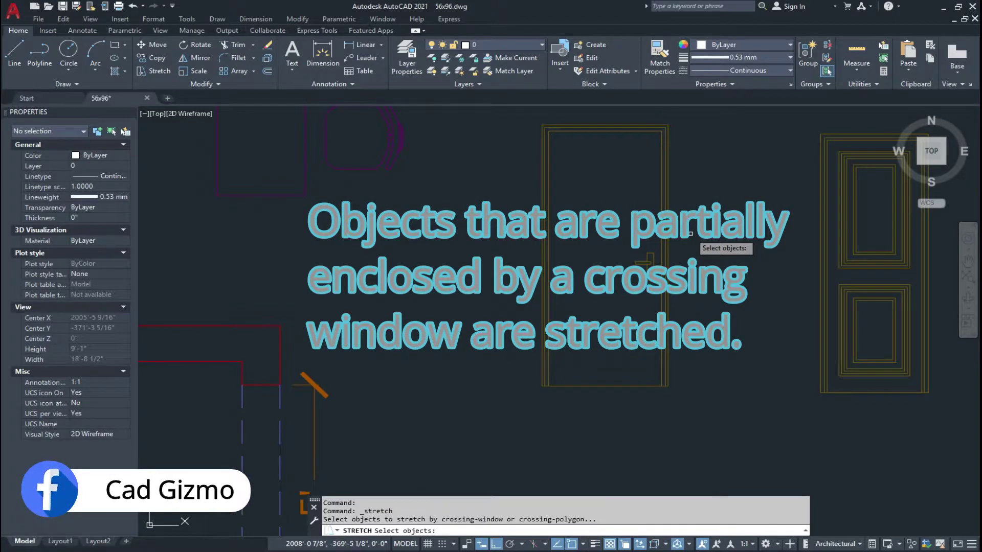
{"action": "left_click", "coordinate": [715, 116]}
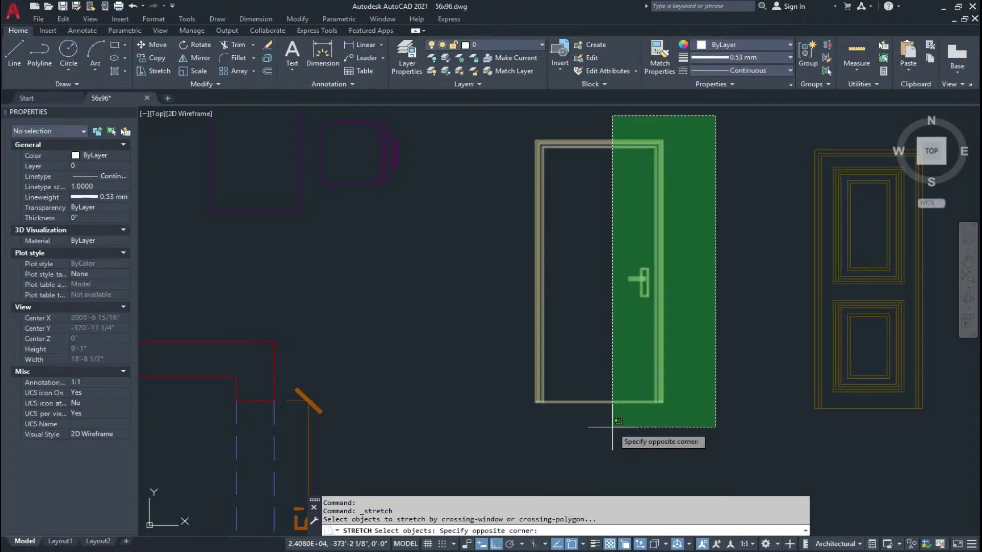
{"action": "left_click", "coordinate": [613, 427]}
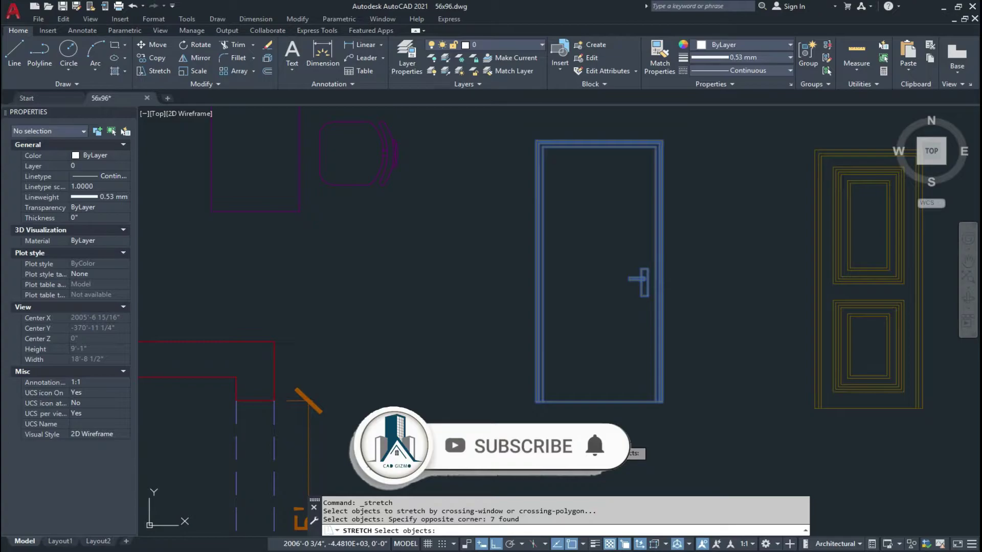
{"action": "key", "text": "Return"}
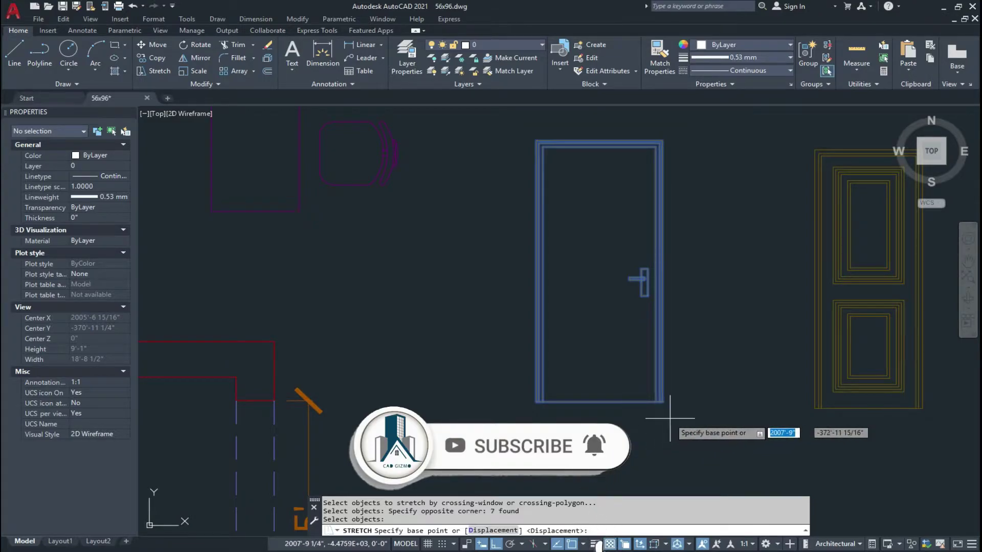
{"action": "scroll", "coordinate": [670, 410], "scroll_direction": "up", "scroll_amount": 3}
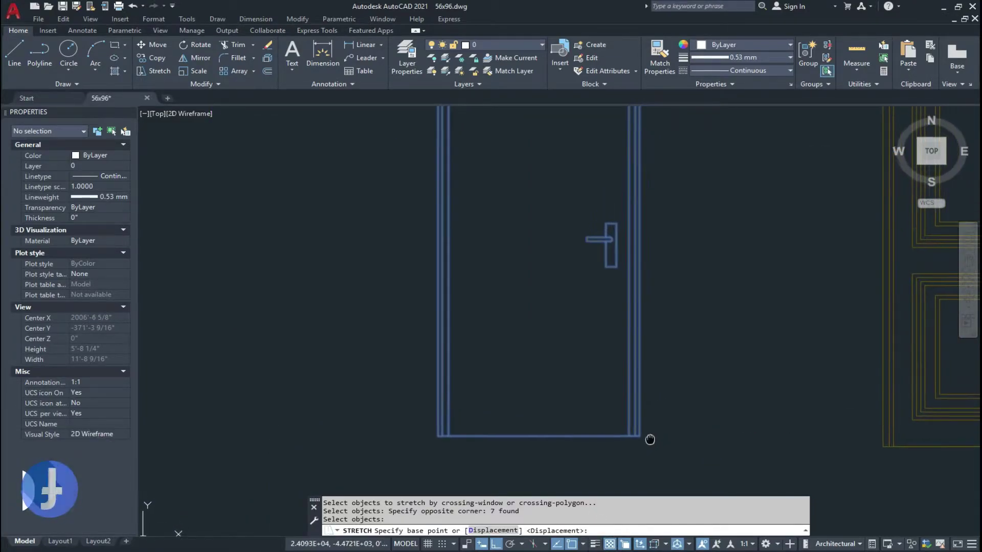
{"action": "middle_click_drag", "start_coordinate": [642, 431], "coordinate": [624, 450]}
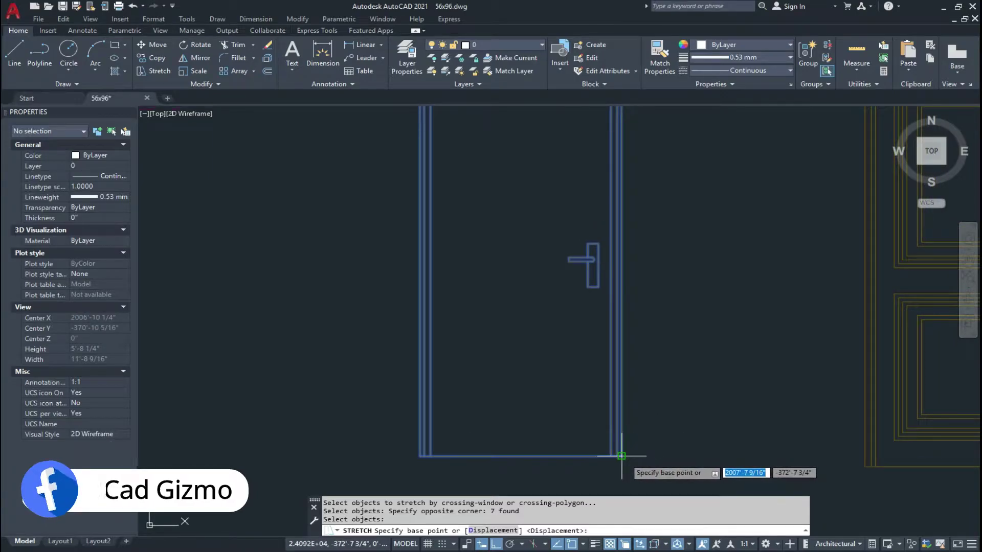
{"action": "left_click", "coordinate": [621, 455]}
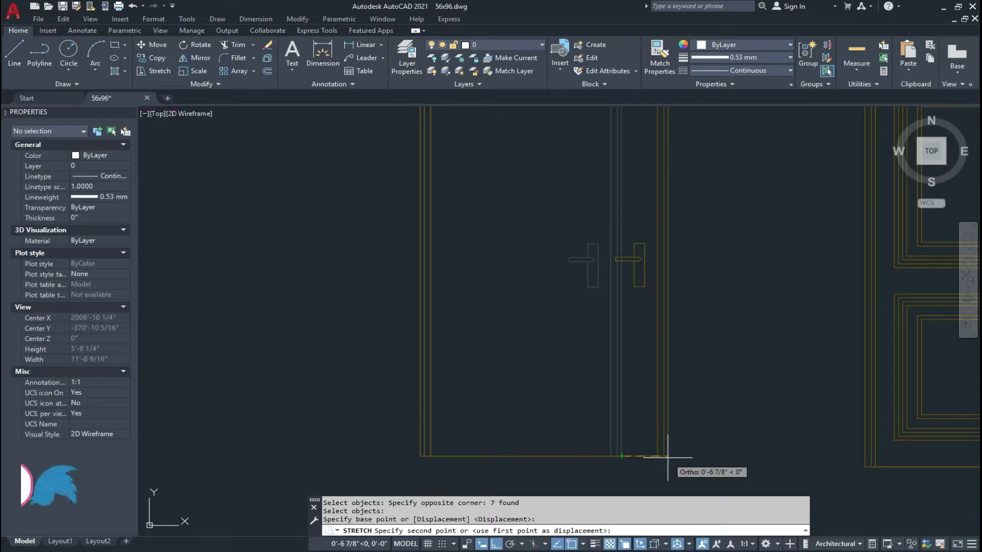
{"action": "type", "text": "6"}
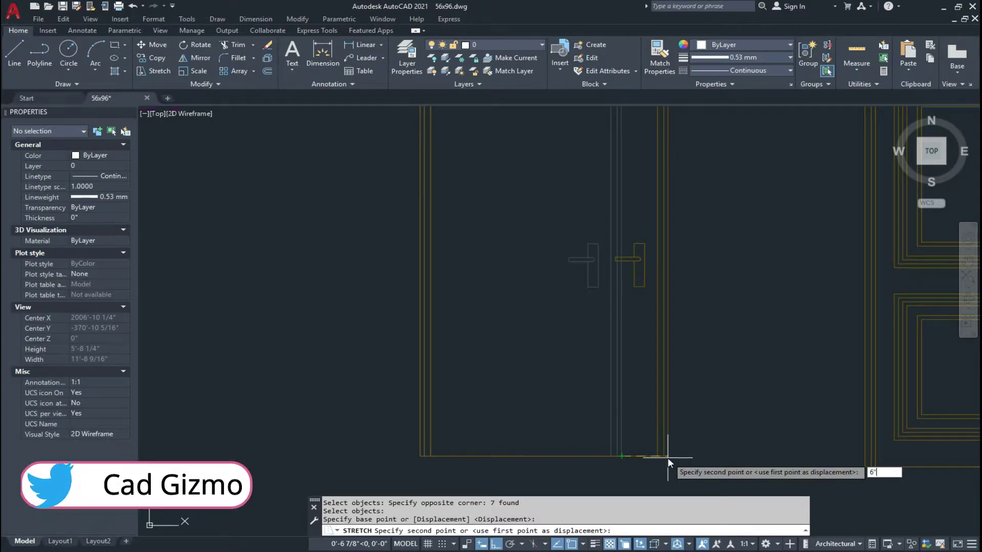
{"action": "key", "text": "Return"}
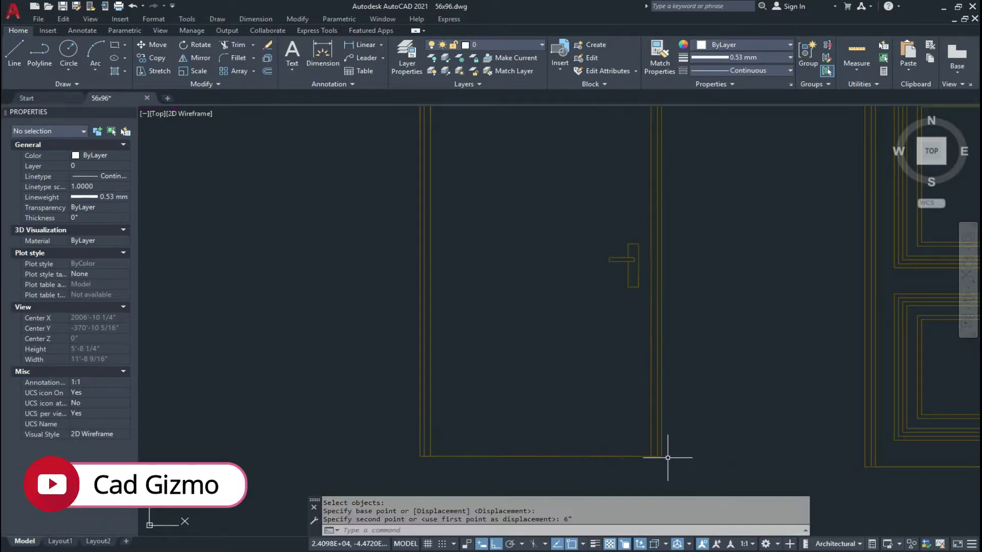
Step: Dimension the widened plain door's bottom edge, with the dimension line just below it
{"action": "scroll", "coordinate": [663, 452], "scroll_direction": "down", "scroll_amount": 3}
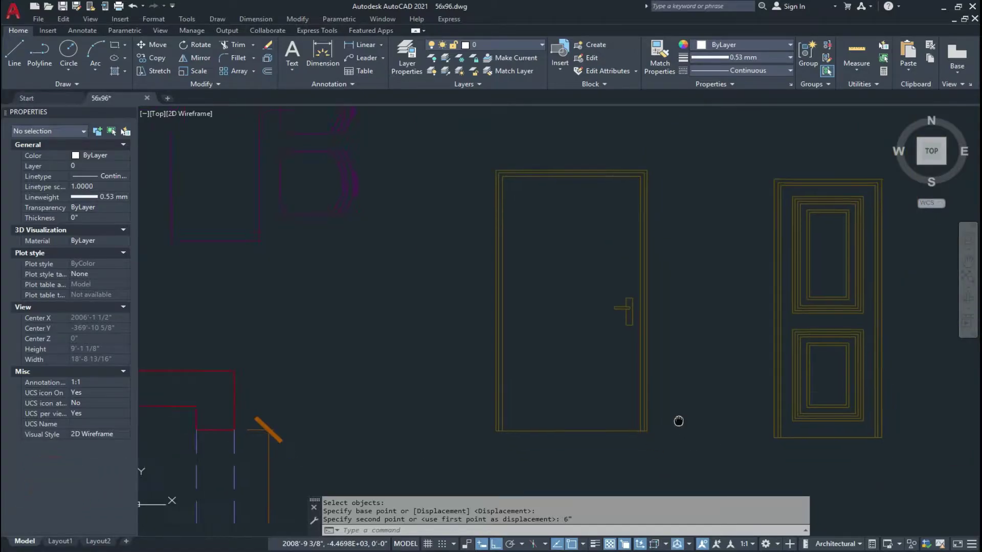
{"action": "left_click", "coordinate": [366, 44]}
{"action": "key", "text": "Return"}
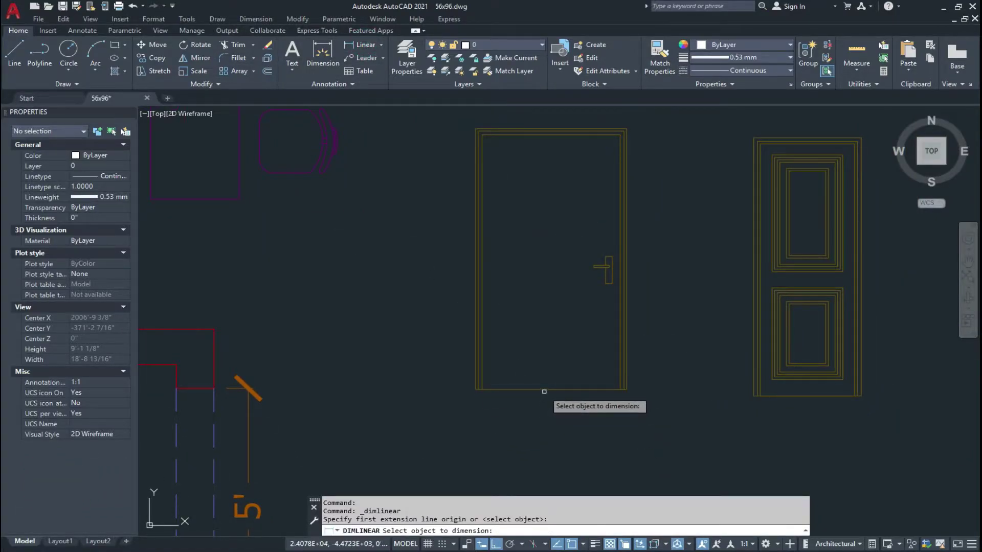
{"action": "left_click", "coordinate": [544, 390]}
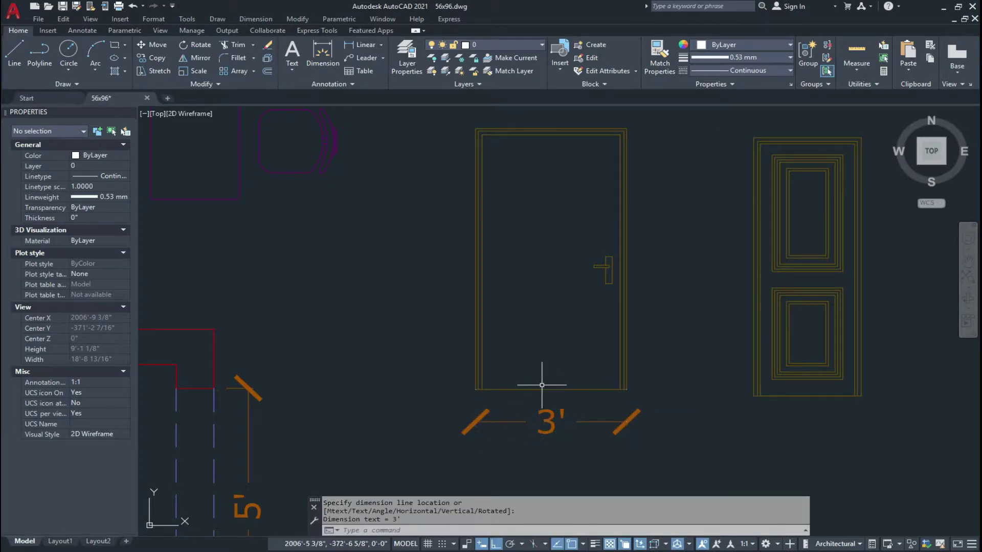
{"action": "scroll", "coordinate": [568, 419], "scroll_direction": "up", "scroll_amount": 3}
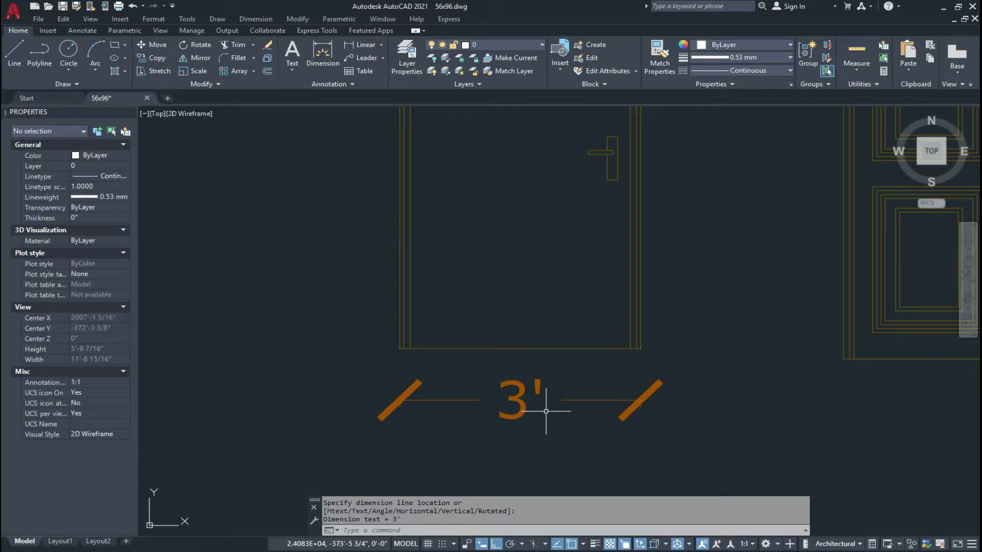
Step: Erase the dimension under the widened plain door
{"action": "scroll", "coordinate": [546, 411], "scroll_direction": "down", "scroll_amount": 2}
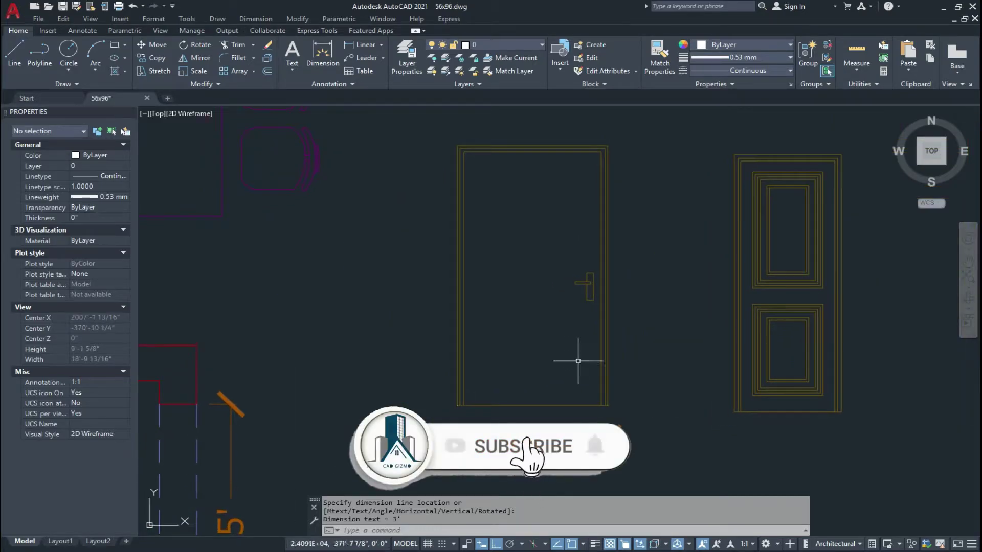
{"action": "left_click", "coordinate": [570, 416]}
{"action": "left_click", "coordinate": [549, 452]}
{"action": "type", "text": "e"}
{"action": "key", "text": "Return"}
{"action": "middle_click_drag", "start_coordinate": [480, 348], "coordinate": [521, 376]}
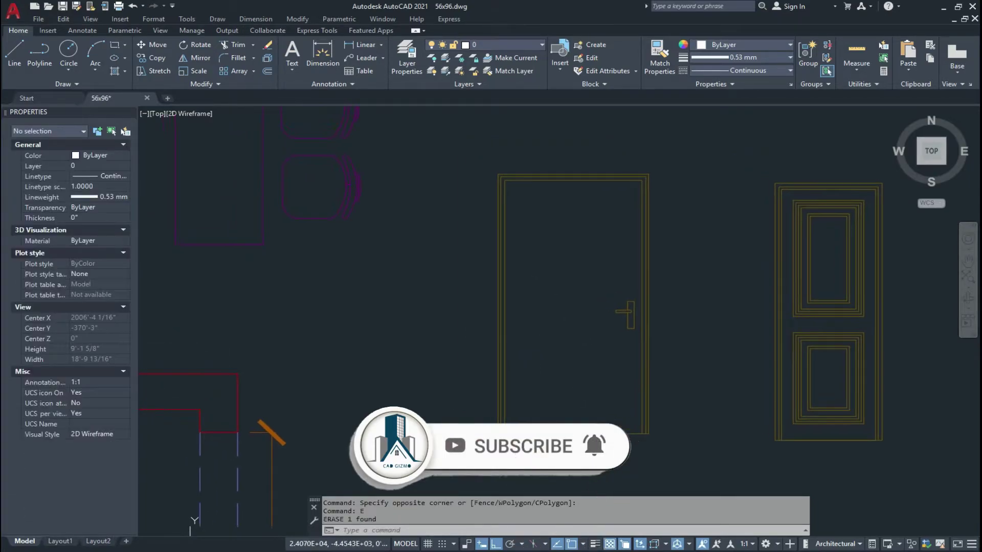
{"action": "key", "text": "Escape"}
{"action": "key", "text": "Escape"}
Step: Add a vertical linear dimension for the plain door's height beside its left edge
{"action": "left_click", "coordinate": [352, 46]}
{"action": "key", "text": "Return"}
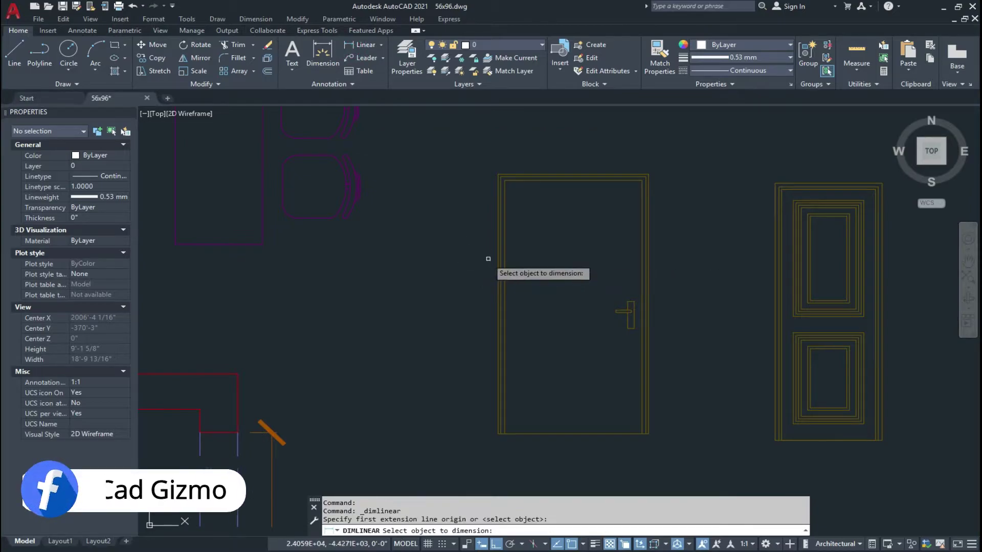
{"action": "left_click", "coordinate": [497, 258]}
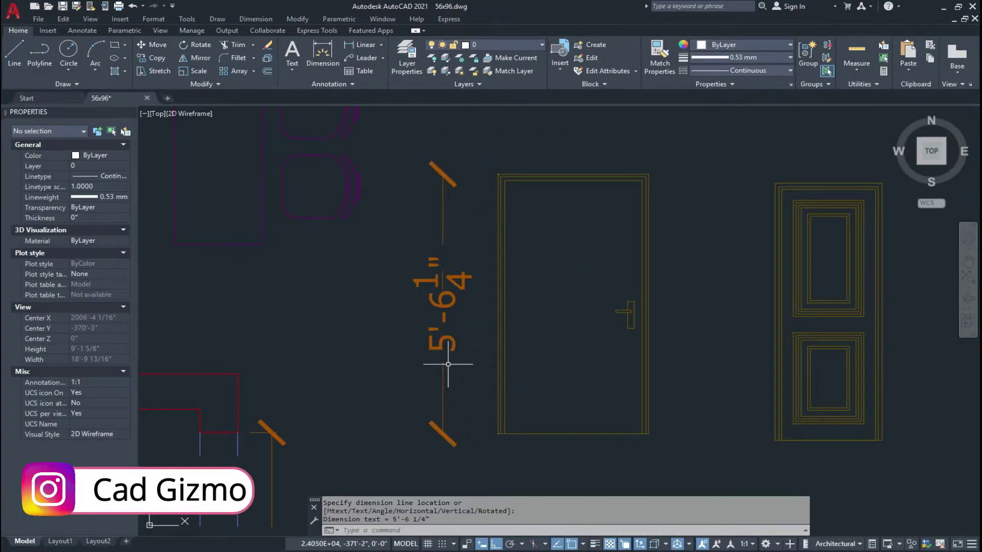
Step: Erase the height dimension beside the plain door
{"action": "key", "text": "Escape"}
{"action": "left_click", "coordinate": [472, 306]}
{"action": "left_click", "coordinate": [394, 330]}
{"action": "type", "text": "e"}
{"action": "key", "text": "Return"}
{"action": "key", "text": "Escape"}
{"action": "key", "text": "Escape"}
Step: Stretch the top of the plain door's frame 6" straight up from its upper-left corner
{"action": "scroll", "coordinate": [437, 301], "scroll_direction": "down", "scroll_amount": 2}
{"action": "middle_click_drag", "start_coordinate": [522, 280], "coordinate": [512, 328]}
{"action": "middle_click_drag", "start_coordinate": [500, 303], "coordinate": [496, 358]}
{"action": "scroll", "coordinate": [485, 325], "scroll_direction": "up", "scroll_amount": 2}
{"action": "scroll", "coordinate": [484, 318], "scroll_direction": "down", "scroll_amount": 2}
{"action": "middle_click_drag", "start_coordinate": [484, 317], "coordinate": [485, 296]}
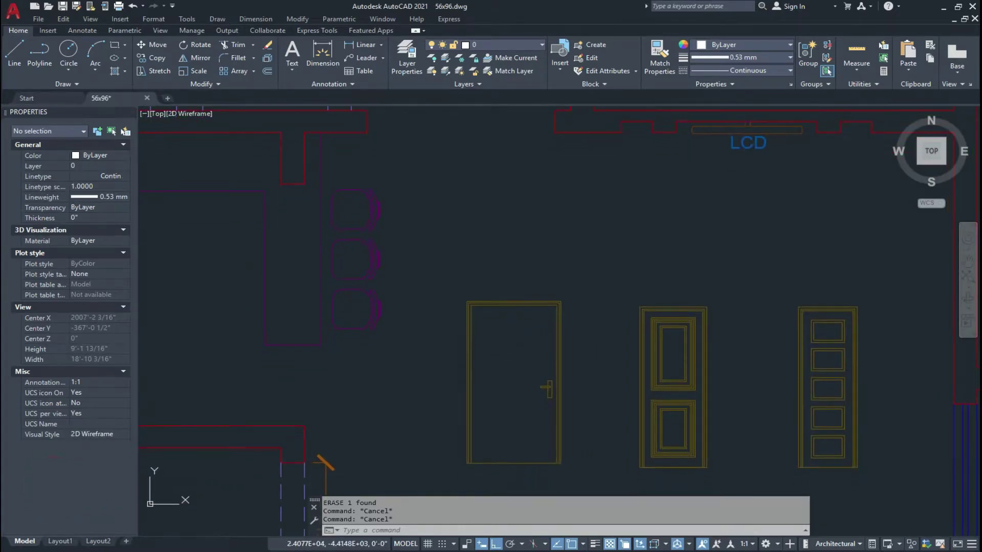
{"action": "left_click", "coordinate": [158, 71]}
{"action": "scroll", "coordinate": [511, 276], "scroll_direction": "up", "scroll_amount": 4}
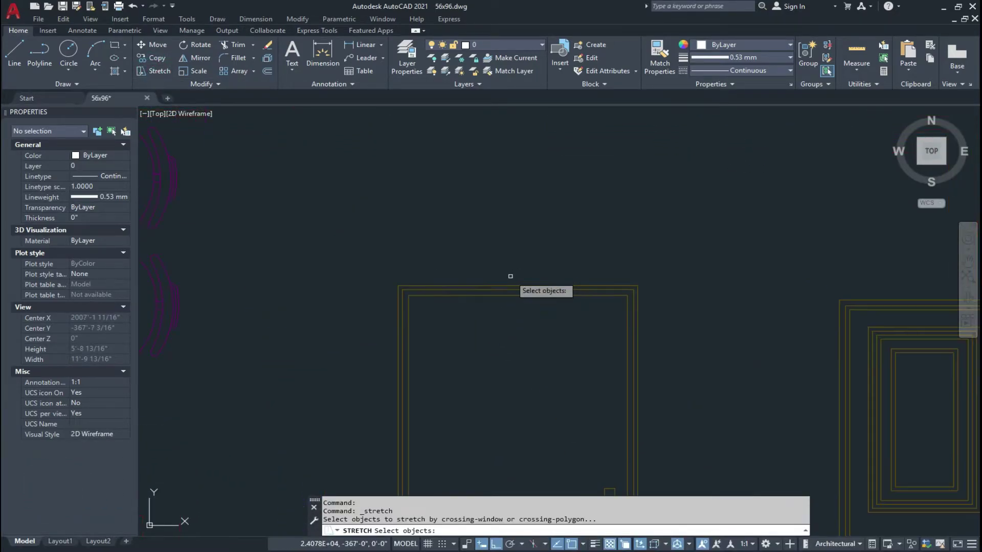
{"action": "left_click", "coordinate": [693, 228]}
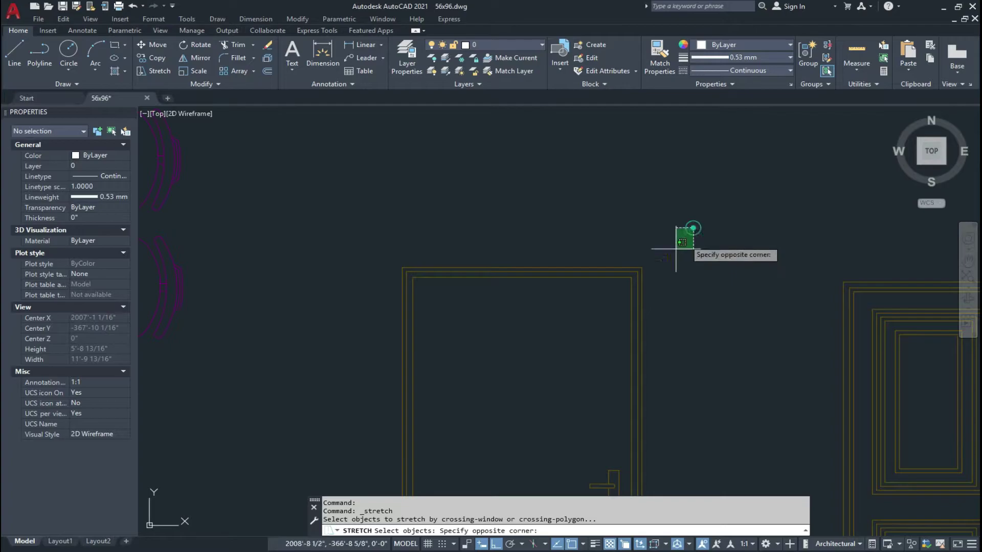
{"action": "left_click", "coordinate": [373, 305]}
{"action": "middle_click_drag", "start_coordinate": [478, 307], "coordinate": [544, 341]}
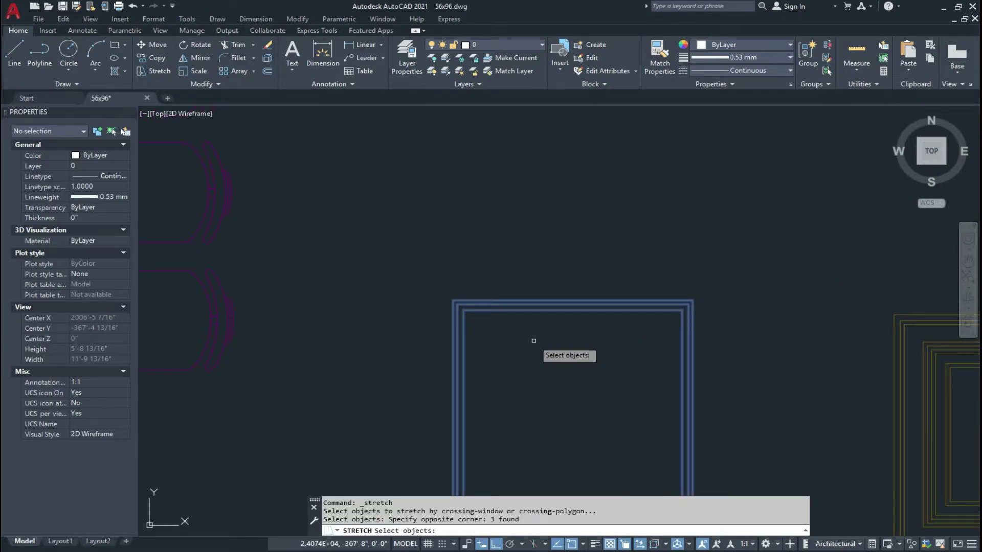
{"action": "key", "text": "Return"}
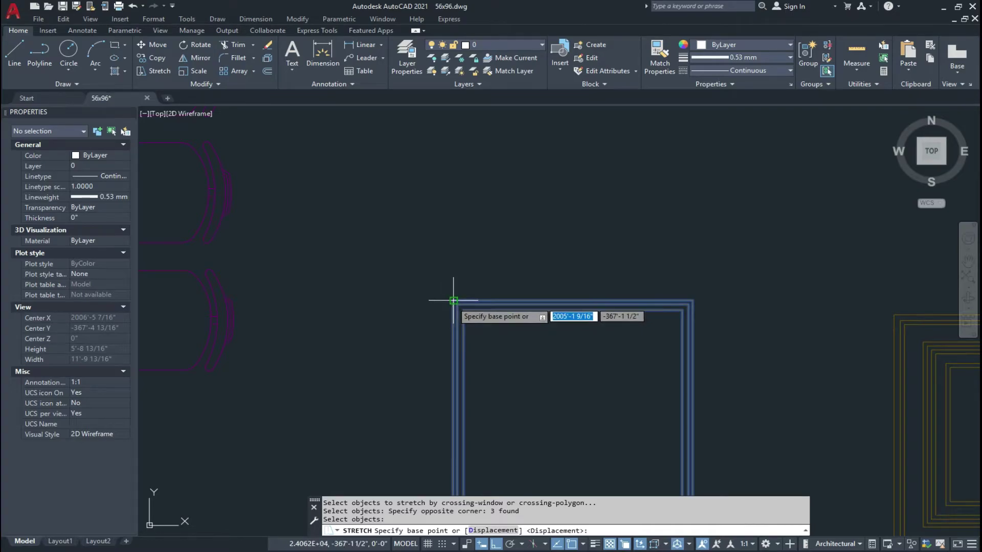
{"action": "left_click", "coordinate": [454, 300]}
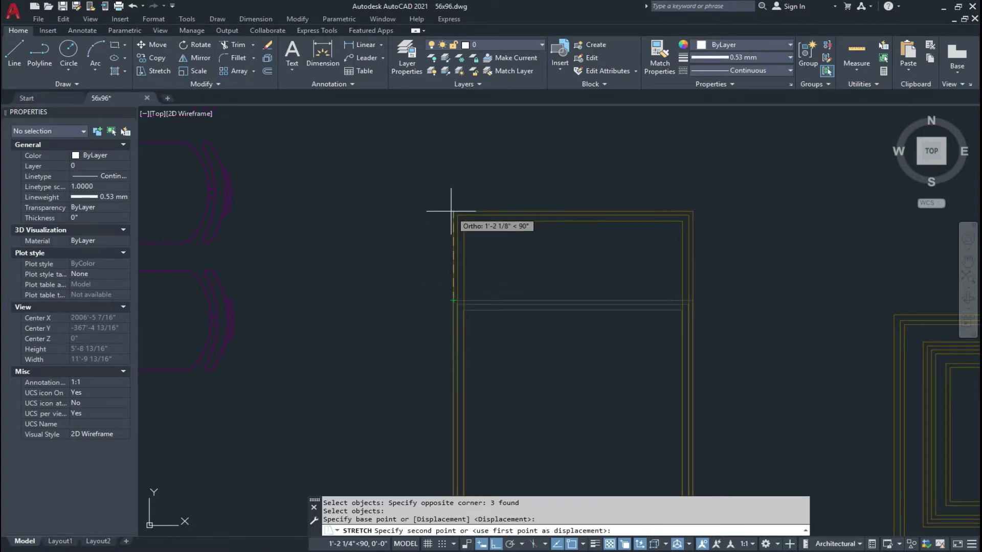
{"action": "type", "text": "6"}
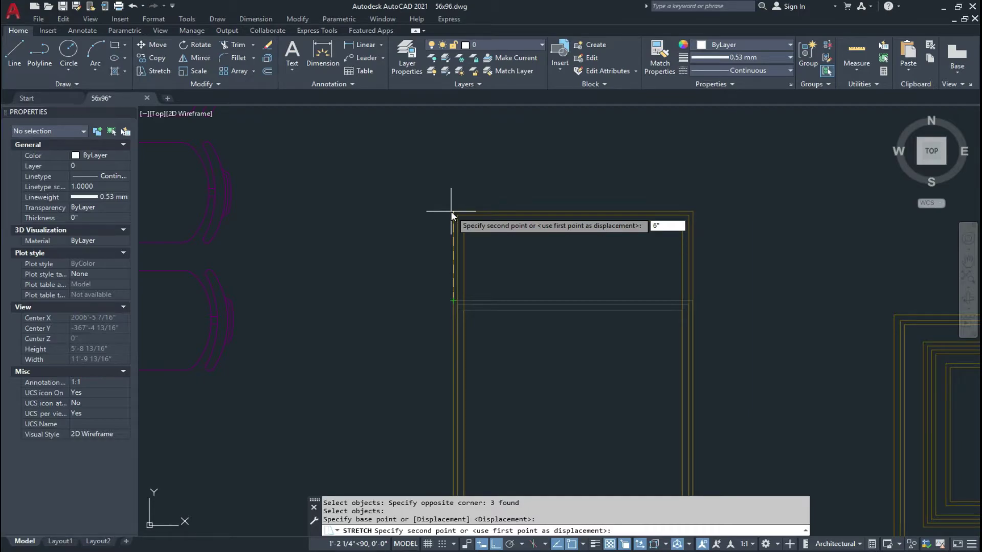
{"action": "type", "text": "\""}
{"action": "key", "text": "Return"}
{"action": "scroll", "coordinate": [451, 211], "scroll_direction": "down", "scroll_amount": 4}
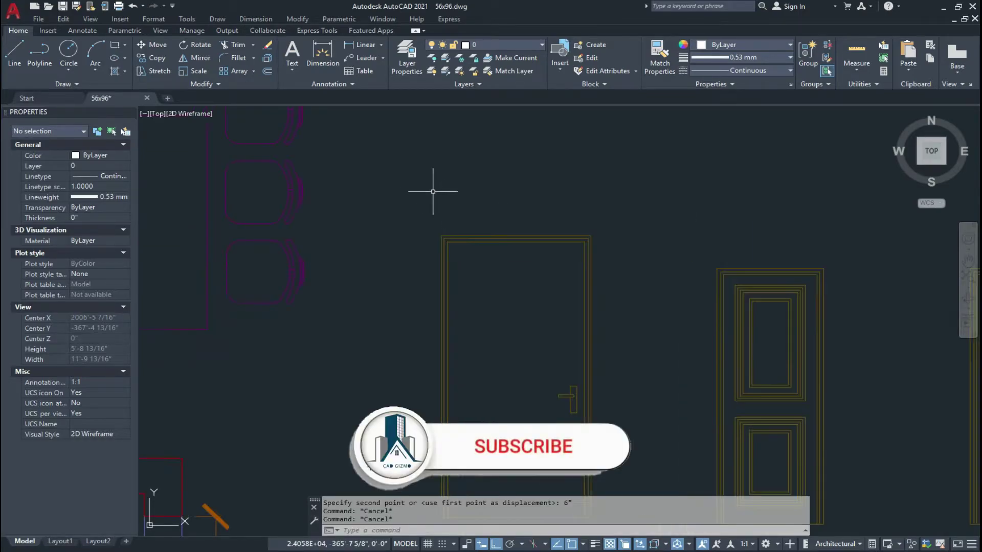
{"action": "key", "text": "Escape"}
{"action": "key", "text": "Escape"}
{"action": "key", "text": "Escape"}
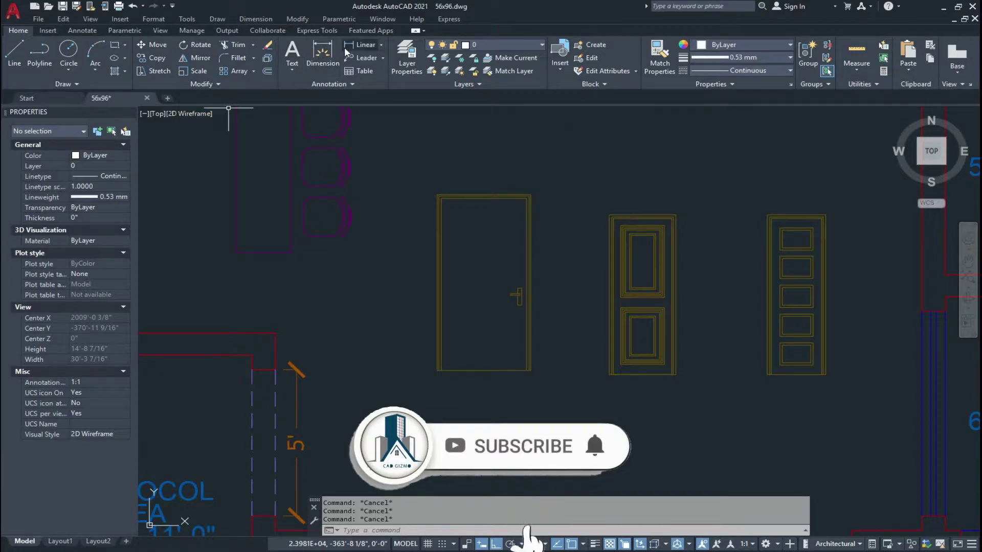
Step: Add a vertical linear dimension for the stretched plain door's height beside its left edge
{"action": "left_click", "coordinate": [357, 44]}
{"action": "key", "text": "Return"}
{"action": "scroll", "coordinate": [444, 238], "scroll_direction": "up", "scroll_amount": 2}
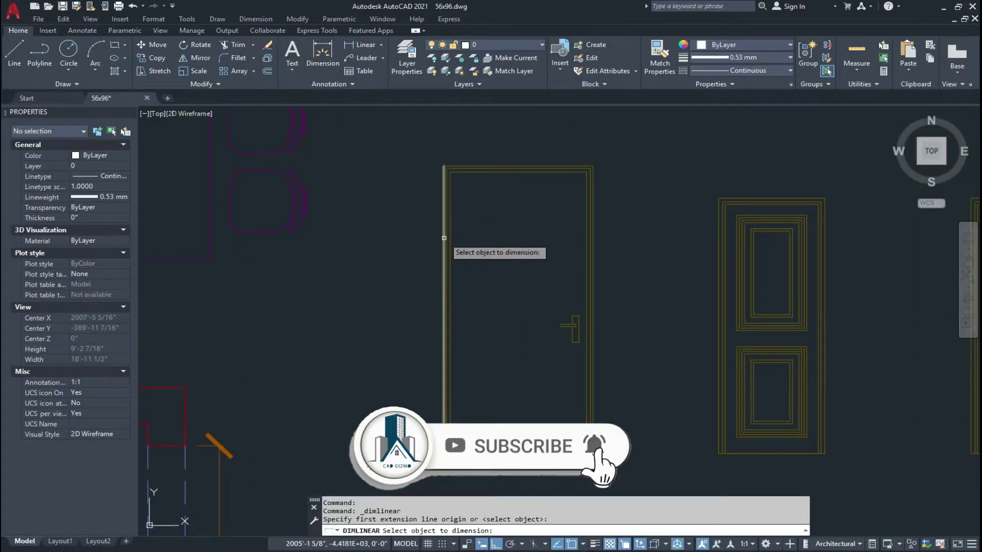
{"action": "left_click", "coordinate": [444, 238]}
{"action": "left_click", "coordinate": [406, 239]}
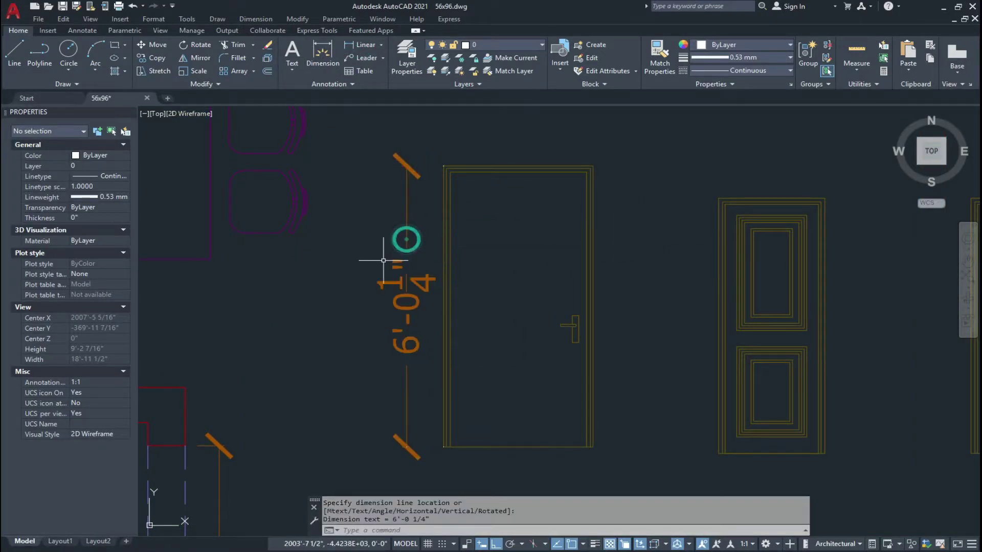
{"action": "middle_click_drag", "start_coordinate": [494, 264], "coordinate": [553, 248]}
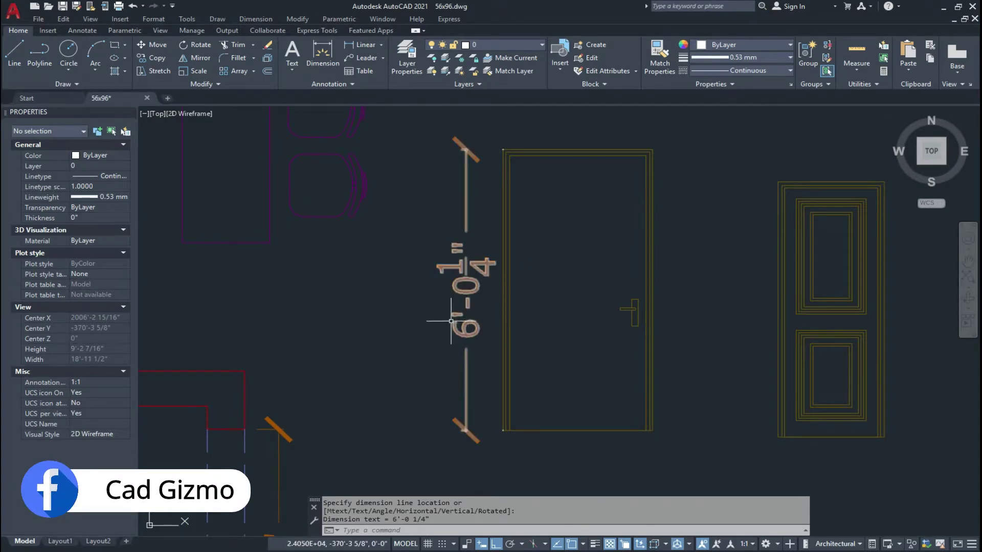
{"action": "middle_click_drag", "start_coordinate": [390, 320], "coordinate": [356, 340]}
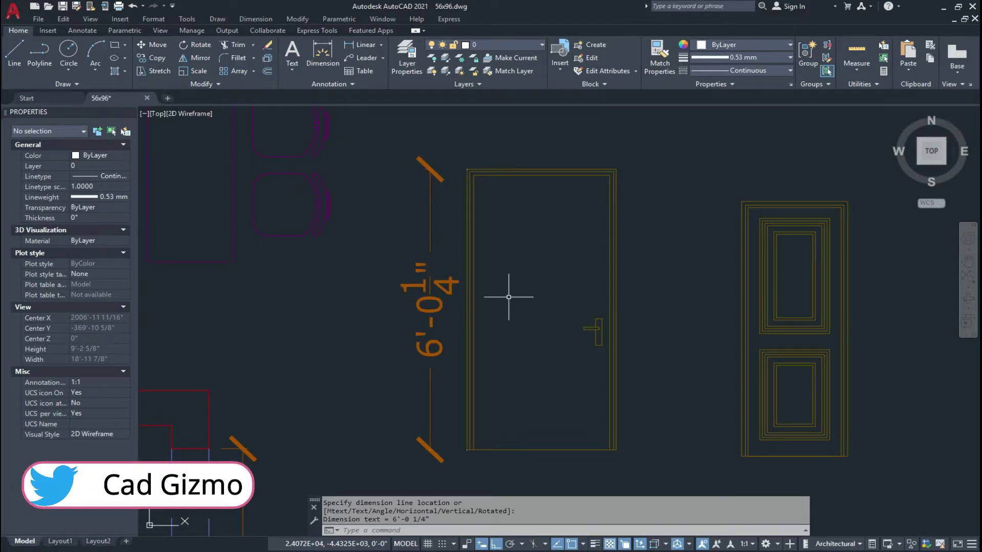
{"action": "scroll", "coordinate": [499, 298], "scroll_direction": "down", "scroll_amount": 3}
{"action": "scroll", "coordinate": [602, 292], "scroll_direction": "up", "scroll_amount": 3}
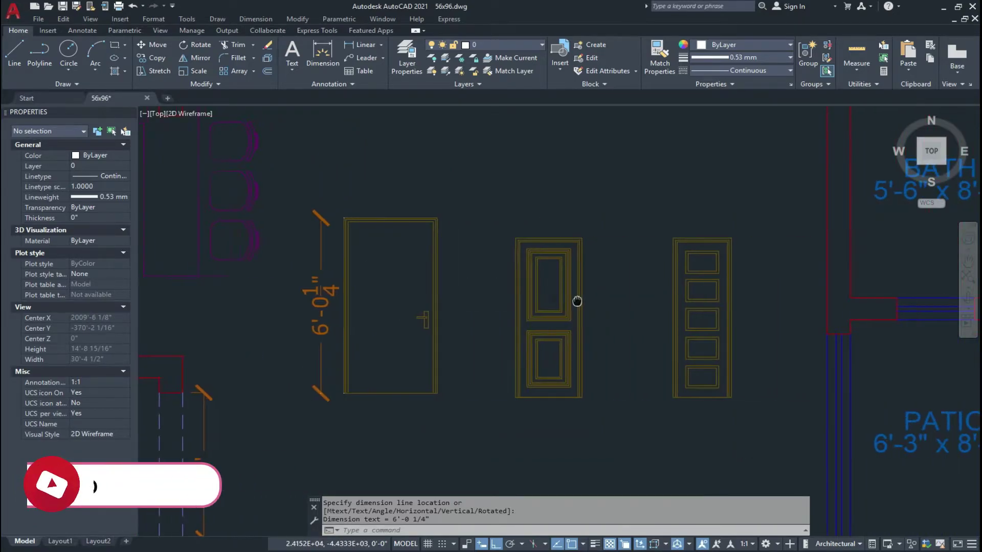
{"action": "scroll", "coordinate": [588, 303], "scroll_direction": "down", "scroll_amount": 2}
{"action": "scroll", "coordinate": [549, 250], "scroll_direction": "up", "scroll_amount": 2}
{"action": "scroll", "coordinate": [536, 245], "scroll_direction": "down", "scroll_amount": 1}
{"action": "scroll", "coordinate": [541, 218], "scroll_direction": "up", "scroll_amount": 3}
Step: Stretch the top of the two-panel door, including its upper panel, straight up from the frame's upper-right corner
{"action": "mouse_move", "coordinate": [541, 219]}
{"action": "middle_mouse_down"}
{"action": "mouse_move", "coordinate": [539, 272]}
{"action": "mouse_move", "coordinate": [526, 248]}
{"action": "mouse_move", "coordinate": [529, 264]}
{"action": "middle_mouse_up"}
{"action": "scroll", "coordinate": [539, 266], "scroll_direction": "down", "scroll_amount": 2}
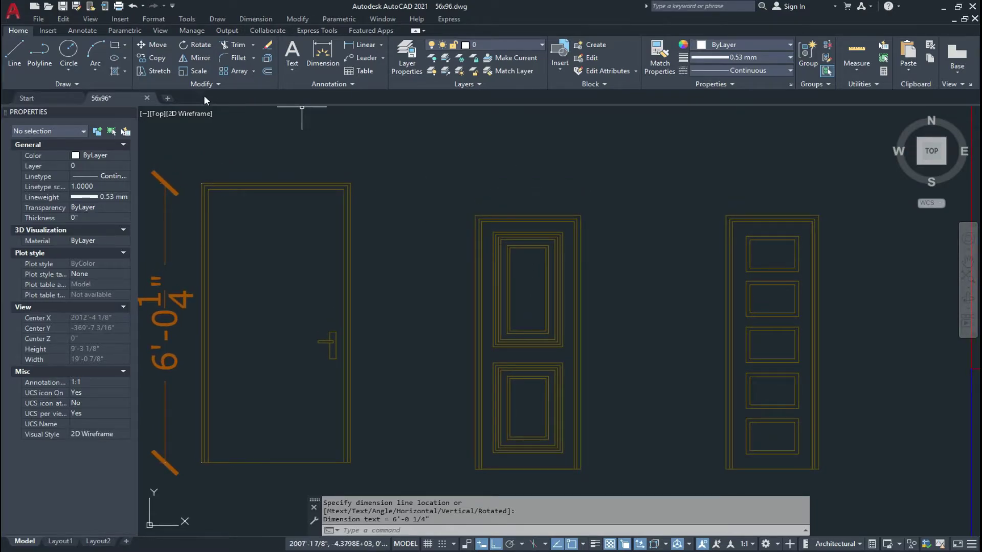
{"action": "left_click", "coordinate": [157, 71]}
{"action": "mouse_move", "coordinate": [429, 154]}
{"action": "middle_mouse_down"}
{"action": "mouse_move", "coordinate": [429, 173]}
{"action": "mouse_move", "coordinate": [436, 136]}
{"action": "middle_mouse_up"}
{"action": "left_click", "coordinate": [626, 159]}
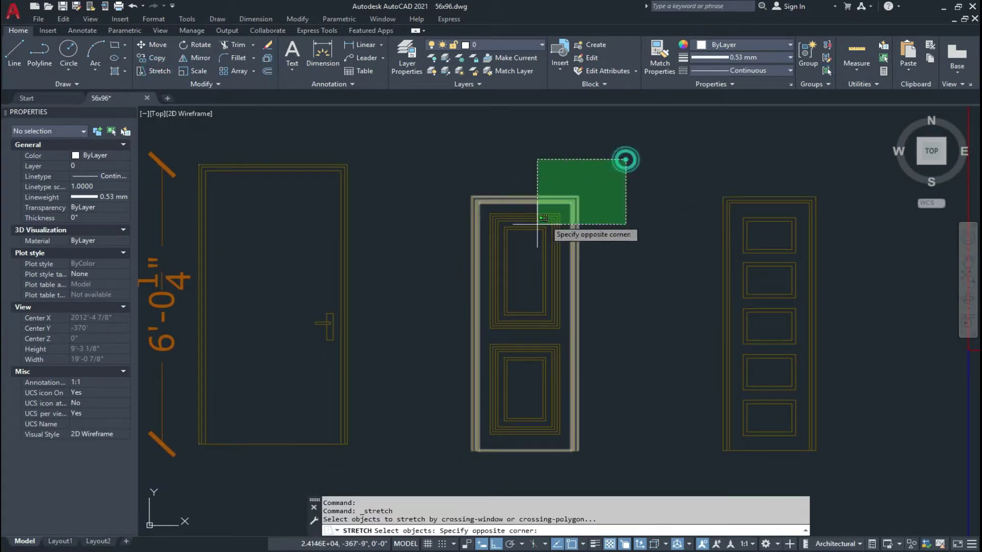
{"action": "left_click", "coordinate": [429, 250]}
{"action": "middle_click_drag", "start_coordinate": [573, 172], "coordinate": [566, 212]}
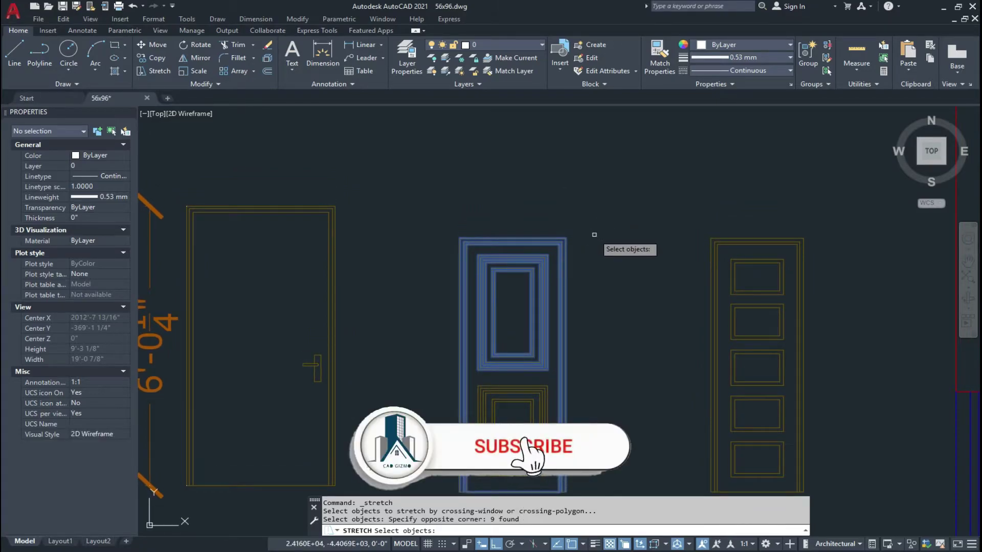
{"action": "key", "text": "Return"}
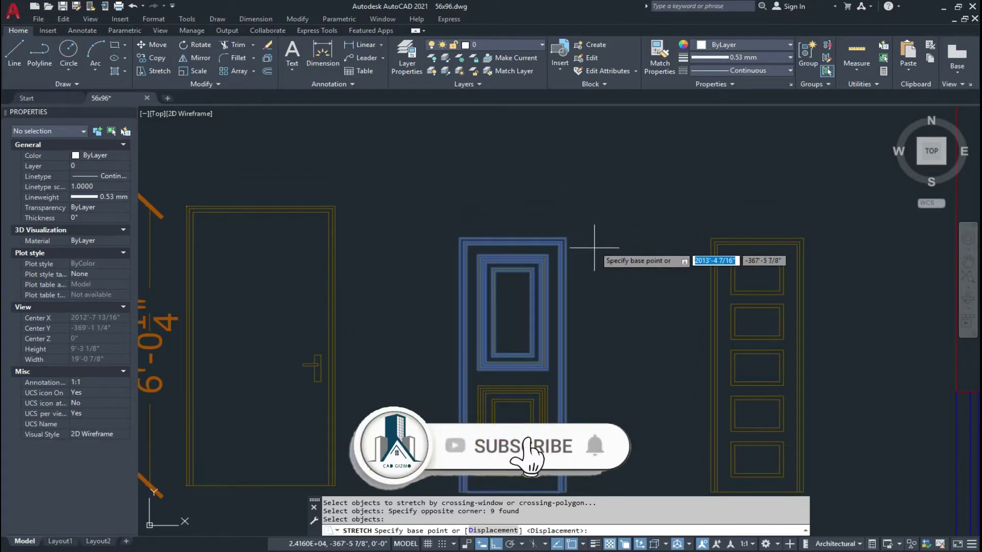
{"action": "left_click", "coordinate": [566, 239]}
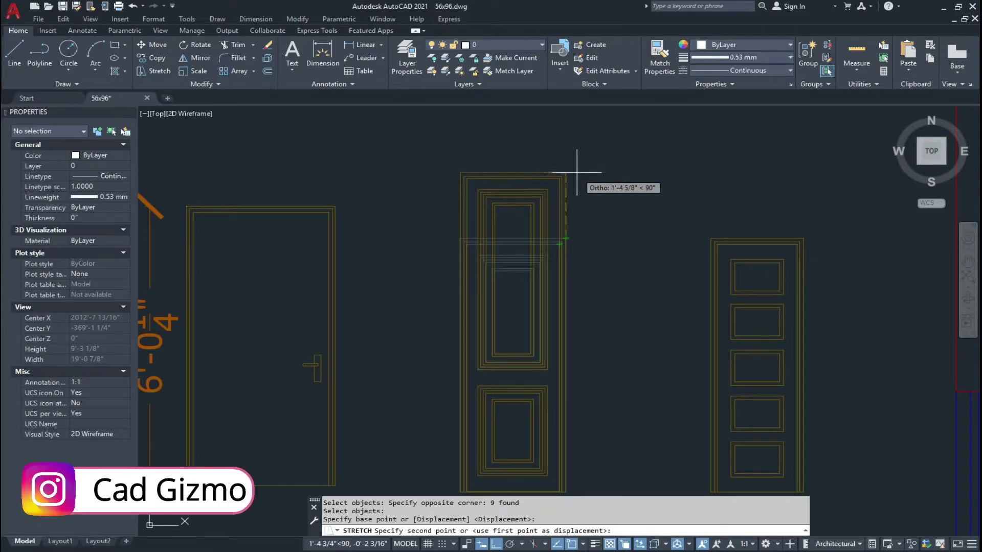
{"action": "left_click", "coordinate": [578, 156]}
Step: Stretch the top of the raised two-panel door straight down so its upper panel and frame become much shorter
{"action": "scroll", "coordinate": [587, 269], "scroll_direction": "down", "scroll_amount": 2}
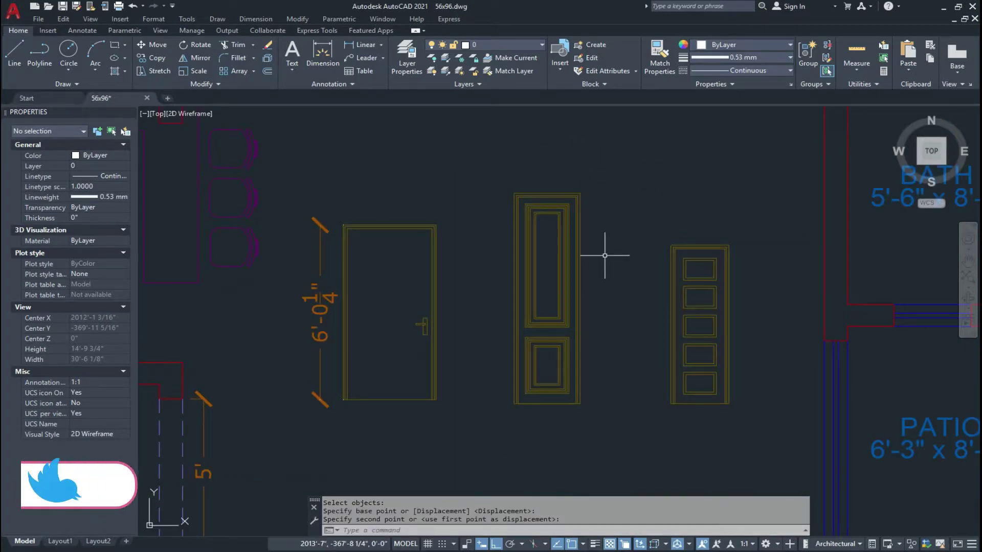
{"action": "scroll", "coordinate": [627, 273], "scroll_direction": "up", "scroll_amount": 2}
{"action": "scroll", "coordinate": [630, 278], "scroll_direction": "down", "scroll_amount": 4}
{"action": "scroll", "coordinate": [620, 225], "scroll_direction": "up", "scroll_amount": 2}
{"action": "scroll", "coordinate": [620, 225], "scroll_direction": "up", "scroll_amount": 2}
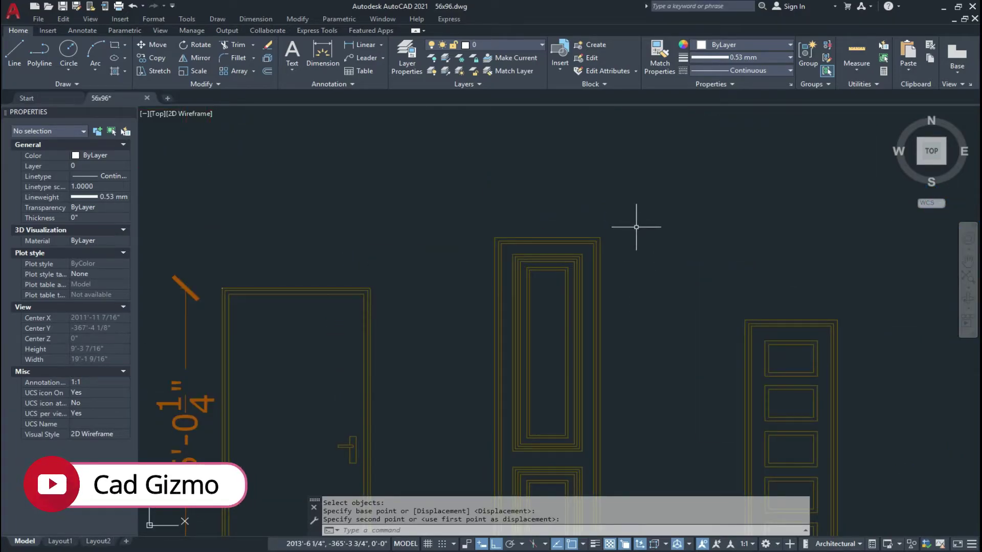
{"action": "key", "text": "space"}
{"action": "left_click", "coordinate": [665, 202]}
{"action": "left_click", "coordinate": [468, 312]}
{"action": "middle_click_drag", "start_coordinate": [708, 286], "coordinate": [696, 252]}
{"action": "key", "text": "Return"}
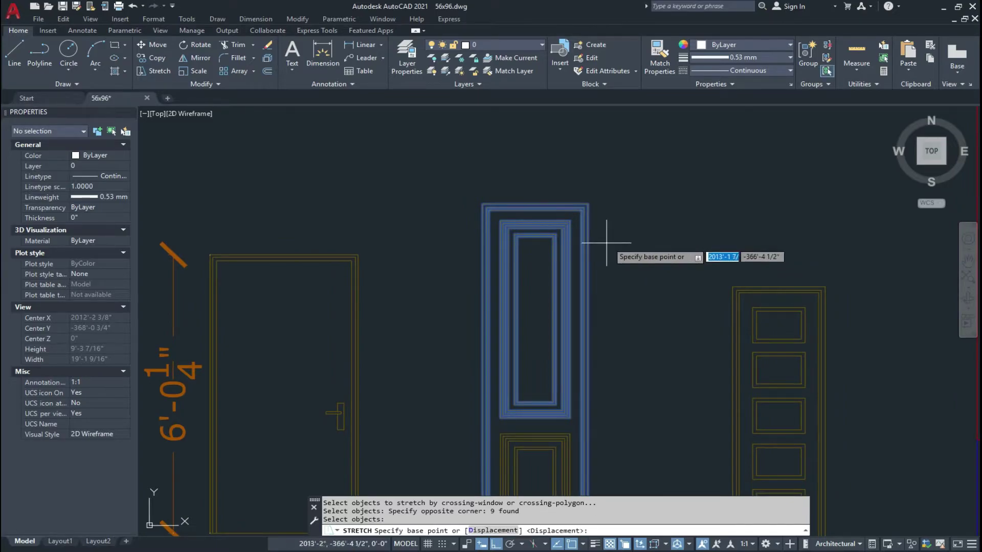
{"action": "left_click", "coordinate": [651, 220]}
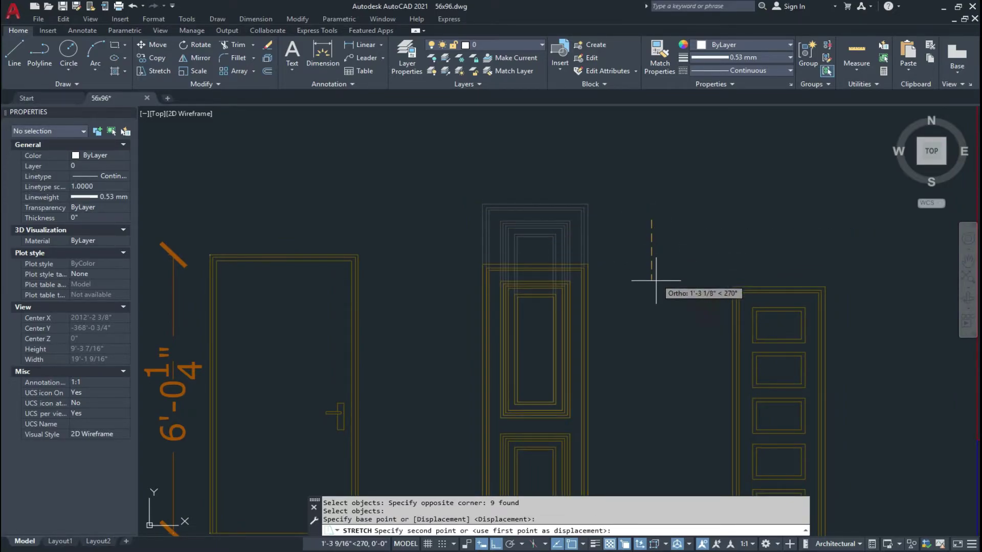
{"action": "left_click", "coordinate": [652, 367]}
Step: Stretch the bottom of the two-panel door, including its lower panel, straight up to shorten the door
{"action": "scroll", "coordinate": [629, 265], "scroll_direction": "down", "scroll_amount": 3}
{"action": "scroll", "coordinate": [575, 300], "scroll_direction": "up", "scroll_amount": 6}
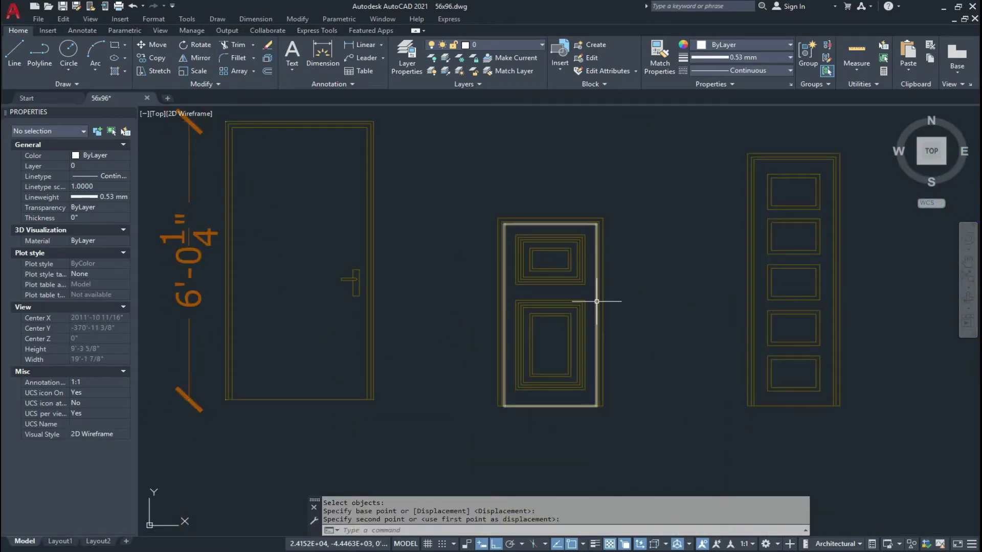
{"action": "middle_click_drag", "start_coordinate": [658, 304], "coordinate": [678, 238]}
{"action": "left_click", "coordinate": [707, 314]}
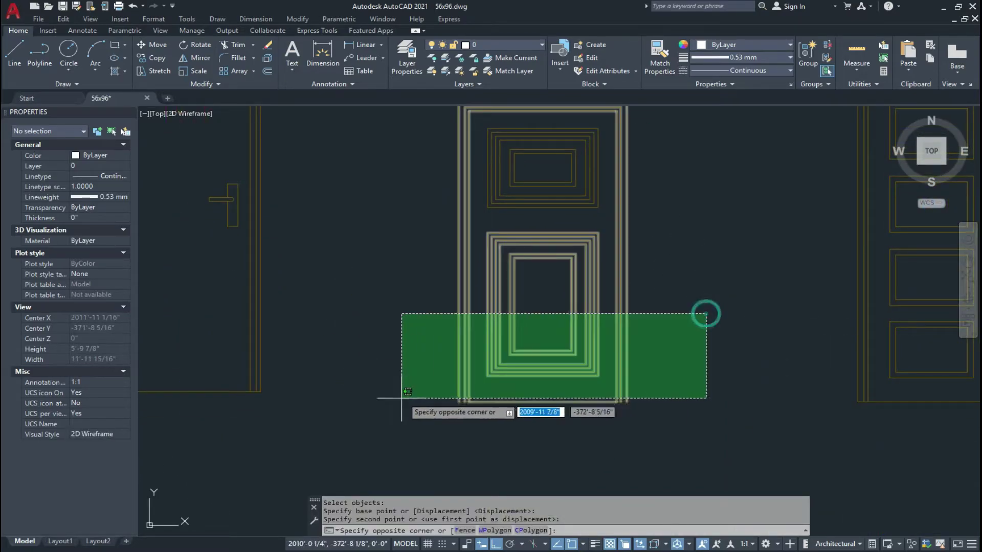
{"action": "left_click", "coordinate": [385, 418]}
{"action": "type", "text": "s"}
{"action": "key", "text": "Return"}
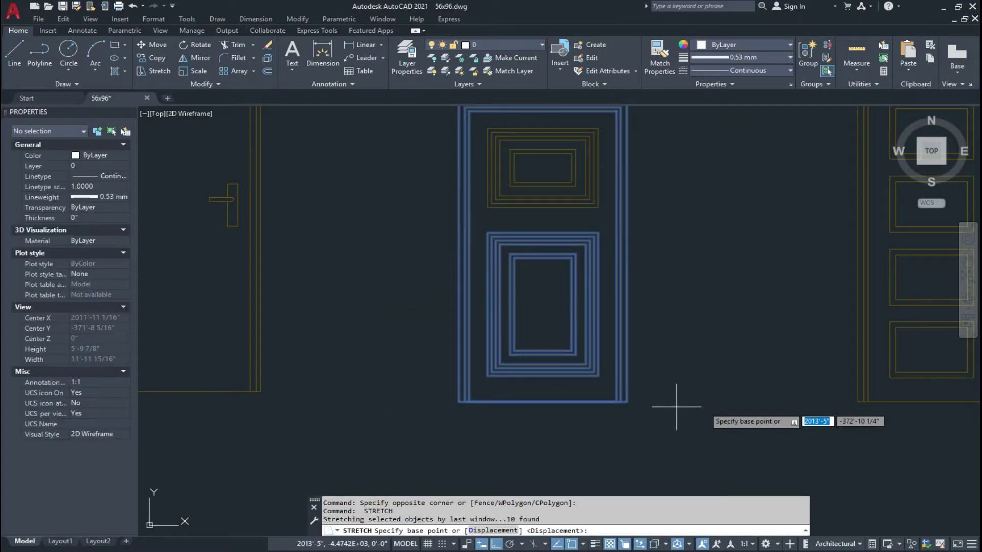
{"action": "left_click", "coordinate": [707, 412]}
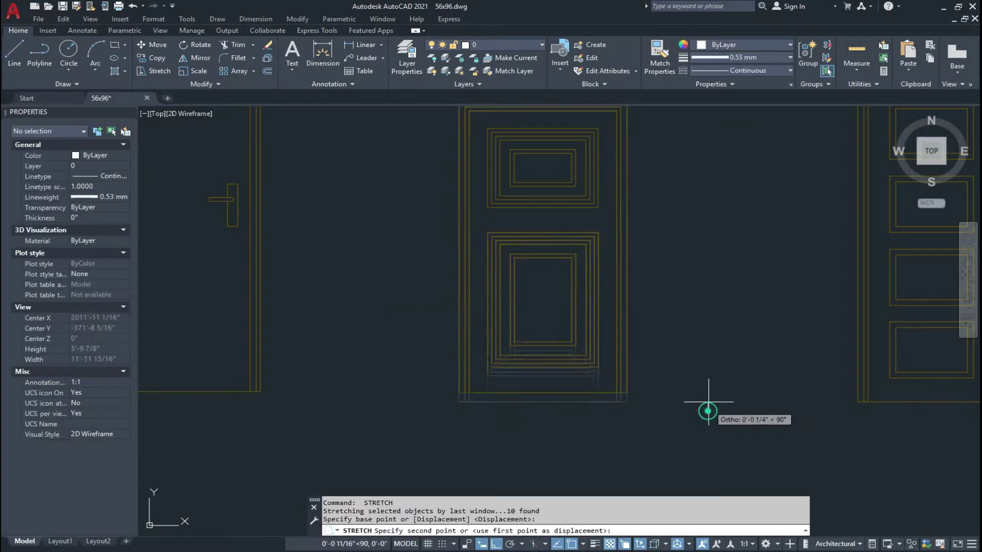
{"action": "left_click", "coordinate": [703, 354]}
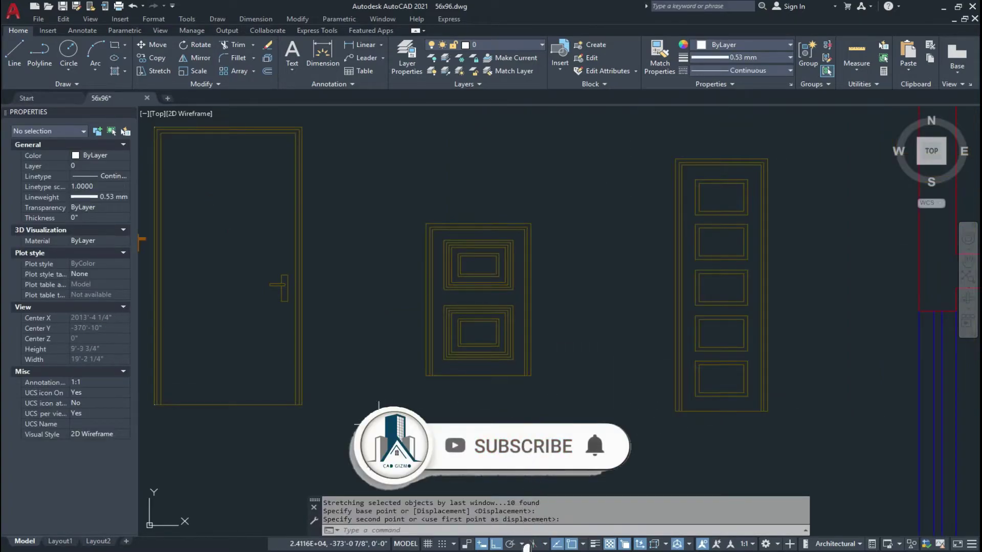
Step: Stretch the right side of the five-panel door about 2' to the right from the frame's lower-right corner
{"action": "middle_click_drag", "start_coordinate": [378, 424], "coordinate": [409, 393]}
{"action": "scroll", "coordinate": [407, 414], "scroll_direction": "down", "scroll_amount": 1}
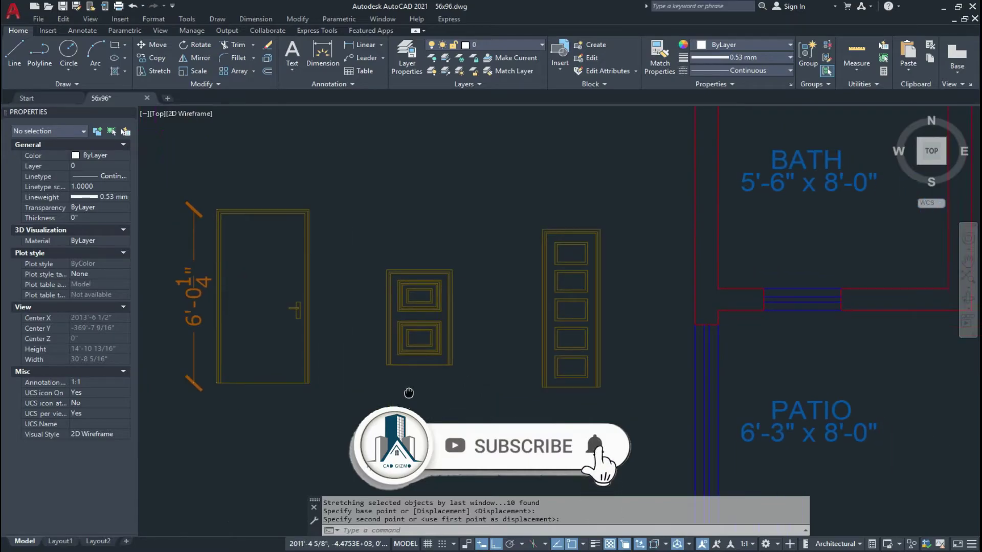
{"action": "scroll", "coordinate": [454, 348], "scroll_direction": "up", "scroll_amount": 2}
{"action": "mouse_move", "coordinate": [671, 259]}
{"action": "middle_mouse_down"}
{"action": "mouse_move", "coordinate": [620, 208]}
{"action": "mouse_move", "coordinate": [583, 229]}
{"action": "middle_mouse_up"}
{"action": "left_click", "coordinate": [152, 74]}
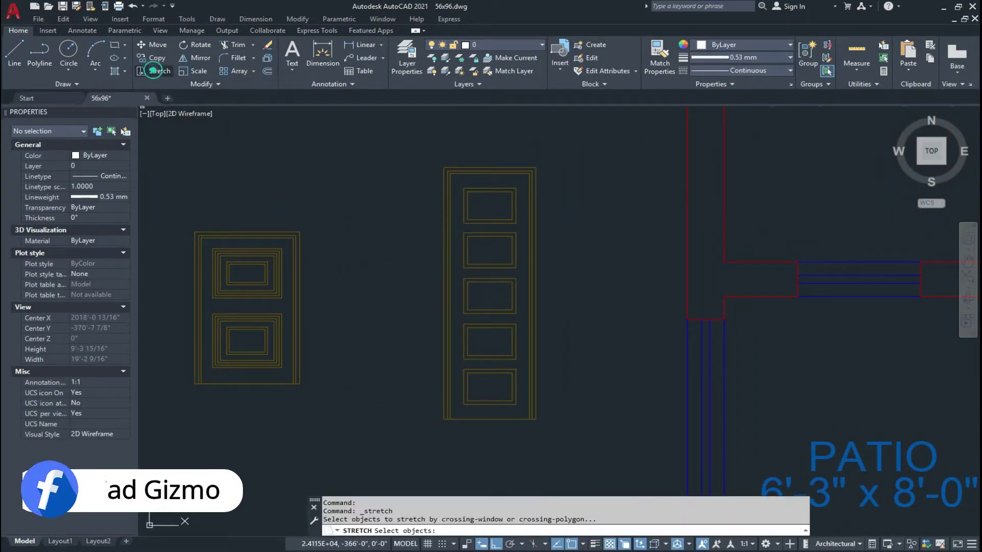
{"action": "middle_click_drag", "start_coordinate": [554, 205], "coordinate": [461, 179]}
{"action": "scroll", "coordinate": [461, 179], "scroll_direction": "down", "scroll_amount": 2}
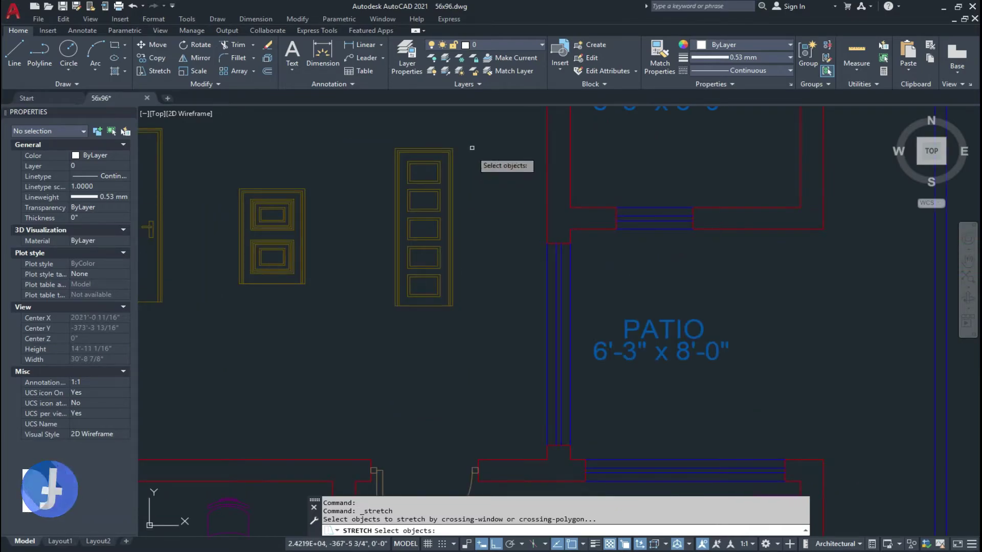
{"action": "left_click", "coordinate": [475, 134]}
{"action": "left_click", "coordinate": [427, 323]}
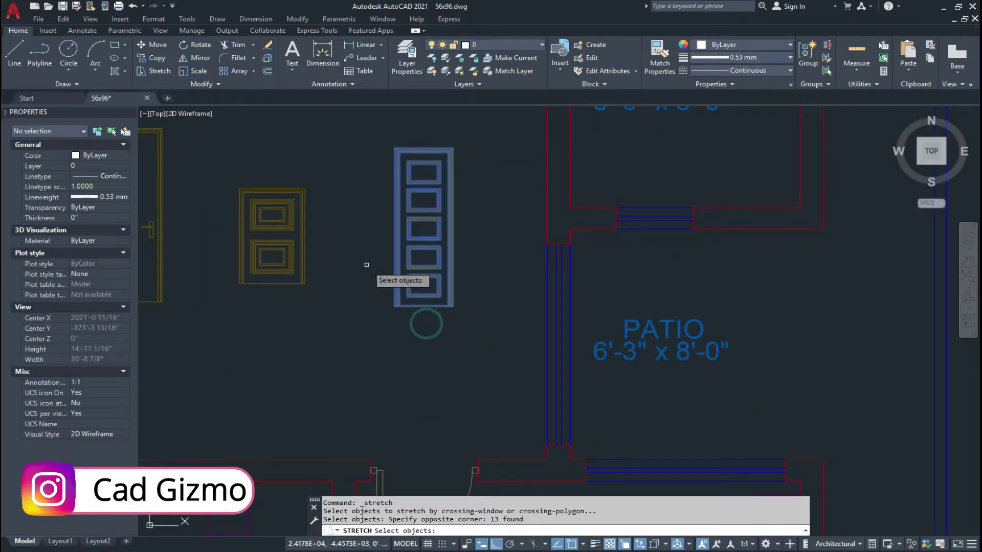
{"action": "scroll", "coordinate": [373, 272], "scroll_direction": "up", "scroll_amount": 2}
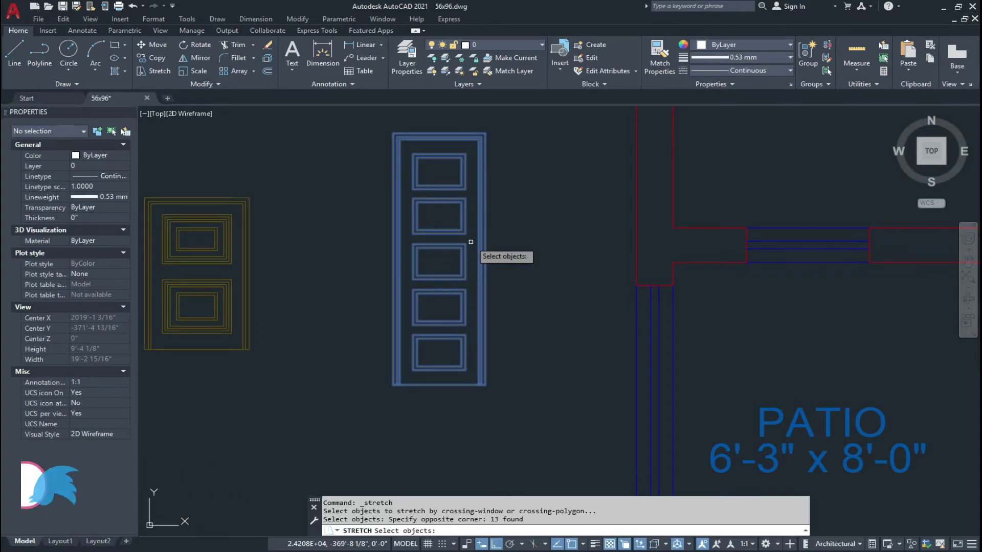
{"action": "key", "text": "Return"}
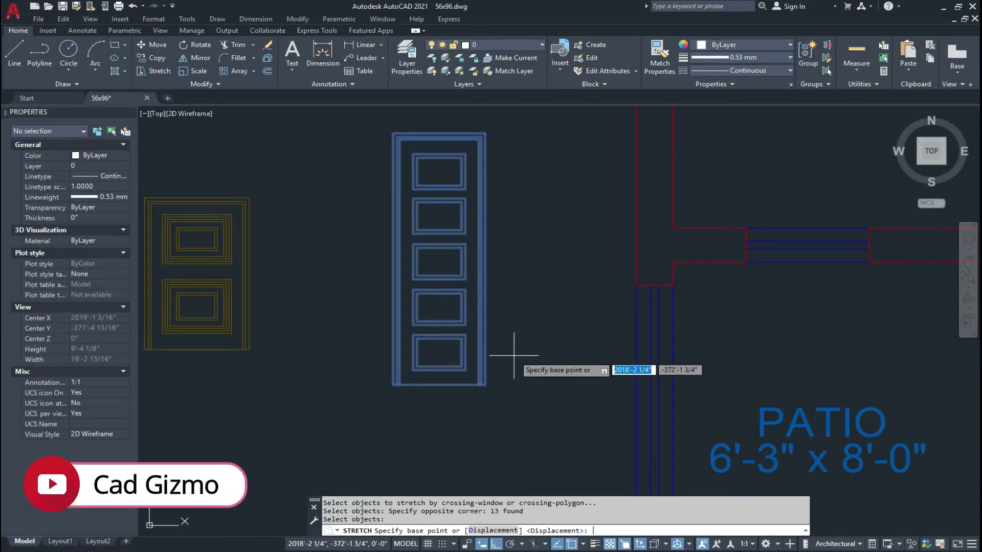
{"action": "middle_click_drag", "start_coordinate": [534, 391], "coordinate": [527, 407]}
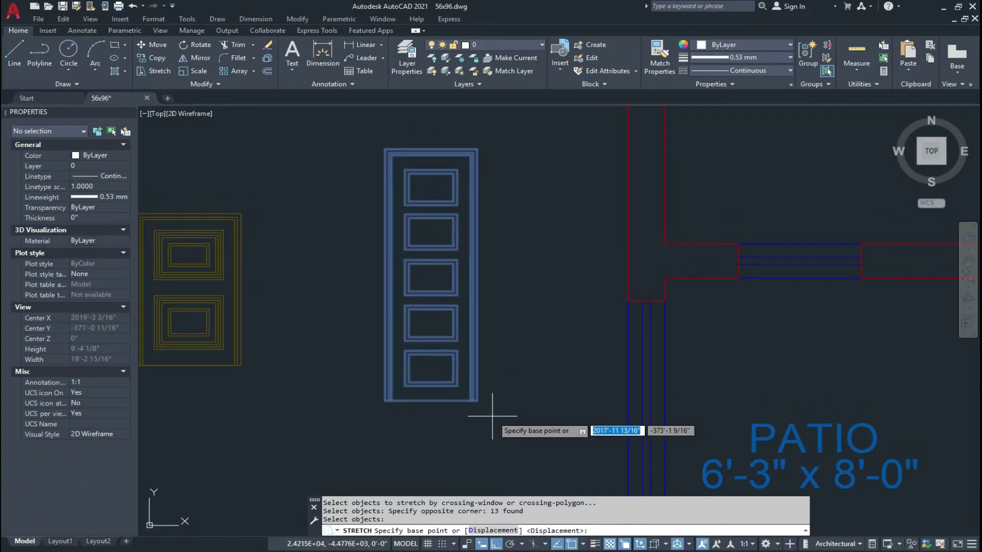
{"action": "left_click", "coordinate": [477, 401]}
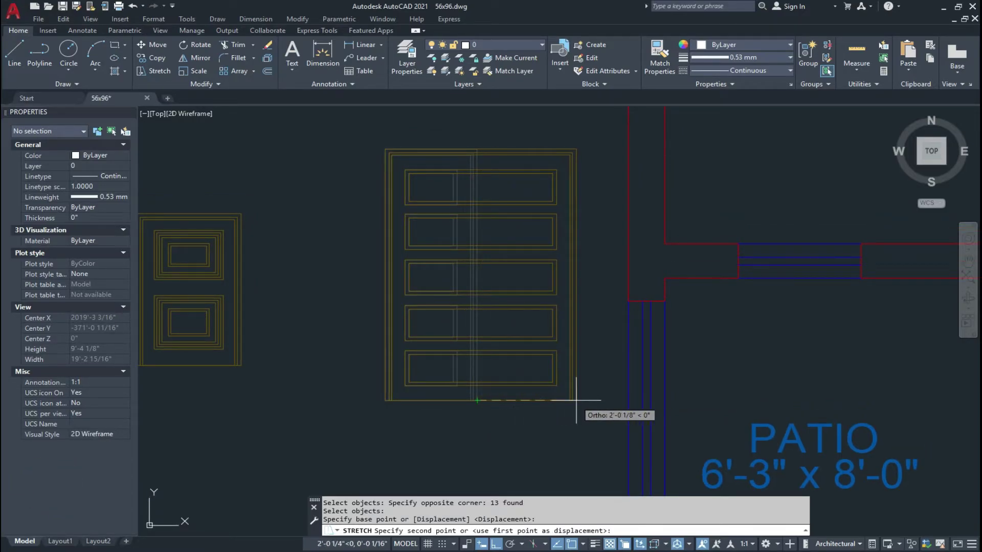
{"action": "left_click", "coordinate": [582, 400]}
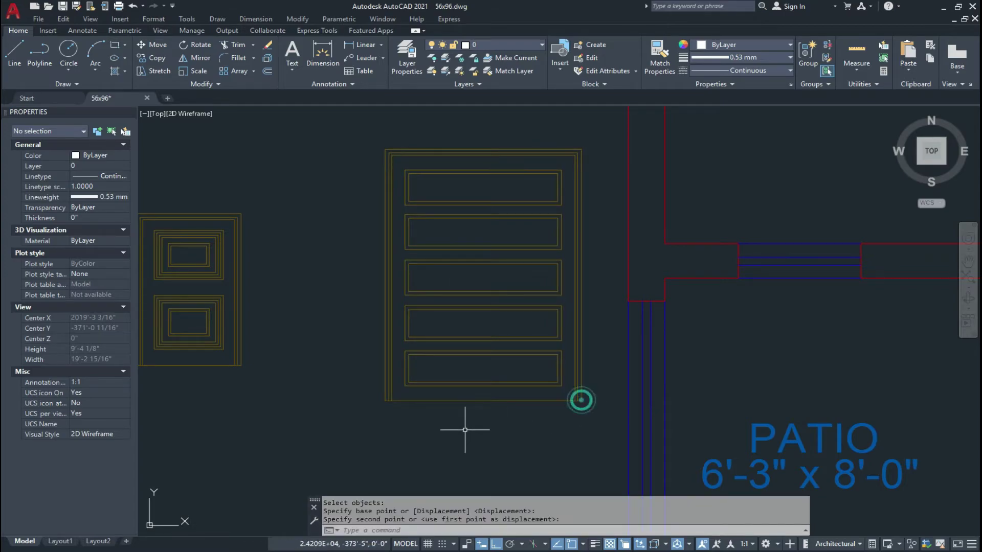
Step: Stretch the right side of the widened five-panel door about 2' to the left from its lower-right corner
{"action": "scroll", "coordinate": [473, 407], "scroll_direction": "down", "scroll_amount": 2}
{"action": "key", "text": "space"}
{"action": "left_click", "coordinate": [556, 234]}
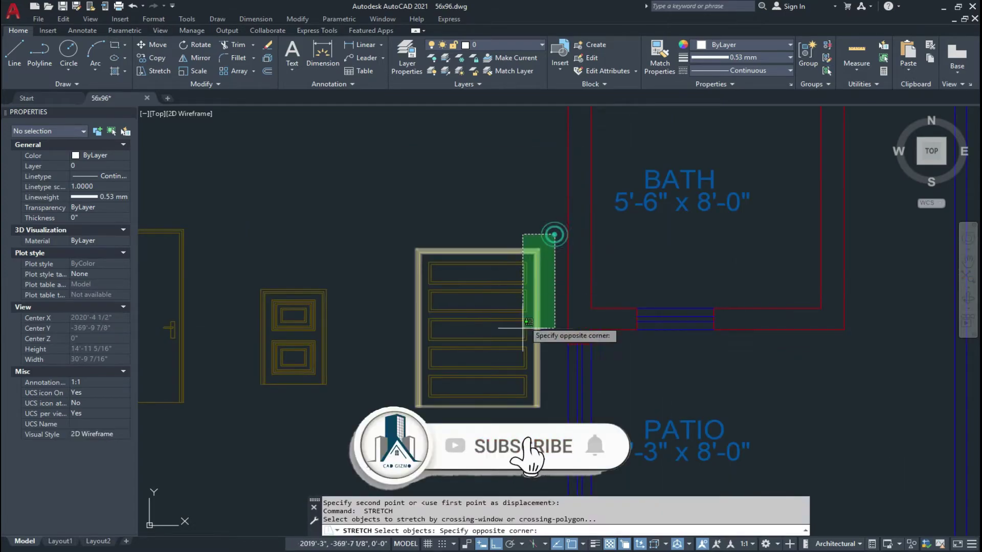
{"action": "left_click", "coordinate": [495, 422]}
{"action": "key", "text": "space"}
{"action": "scroll", "coordinate": [545, 407], "scroll_direction": "up", "scroll_amount": 6}
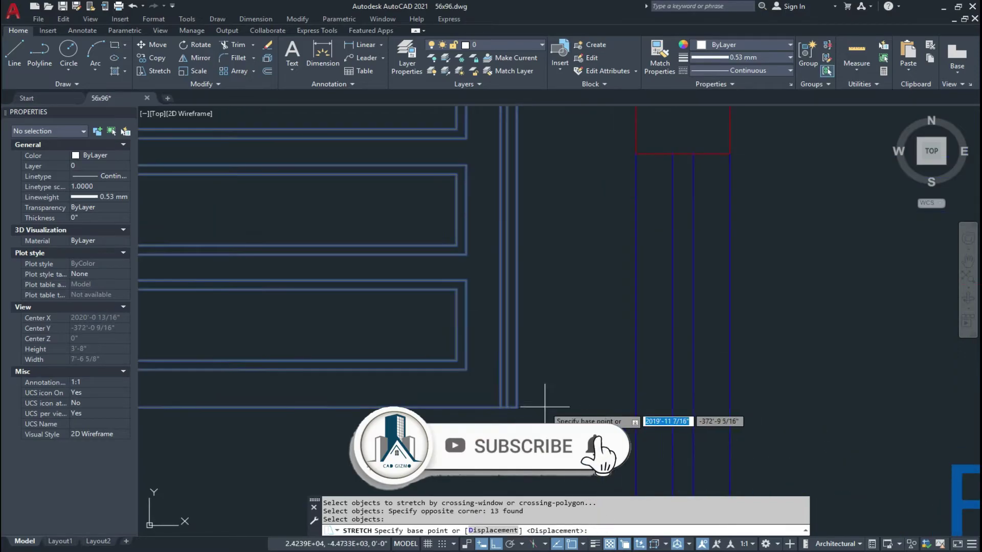
{"action": "left_click", "coordinate": [516, 407]}
{"action": "scroll", "coordinate": [516, 408], "scroll_direction": "down", "scroll_amount": 4}
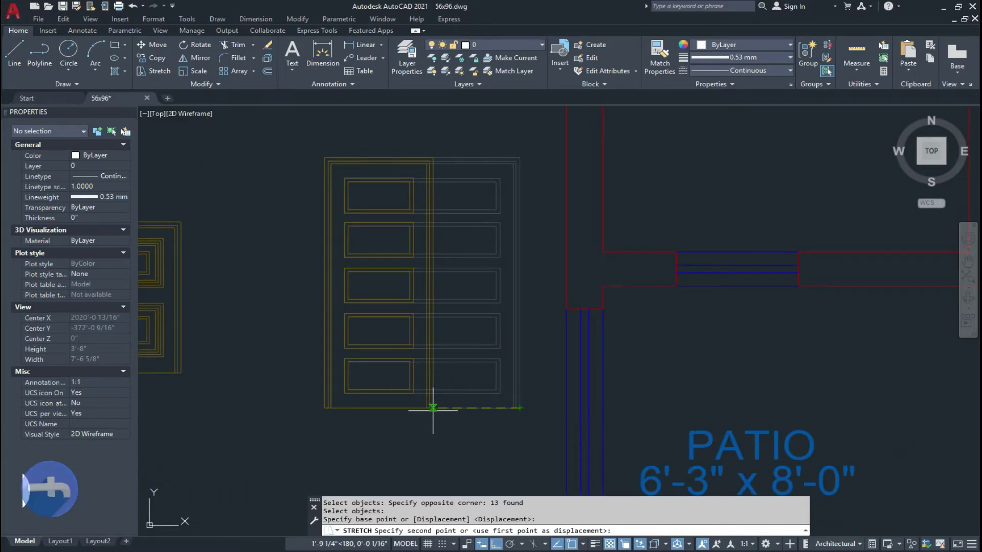
{"action": "left_click", "coordinate": [422, 407]}
{"action": "scroll", "coordinate": [531, 423], "scroll_direction": "down", "scroll_amount": 2}
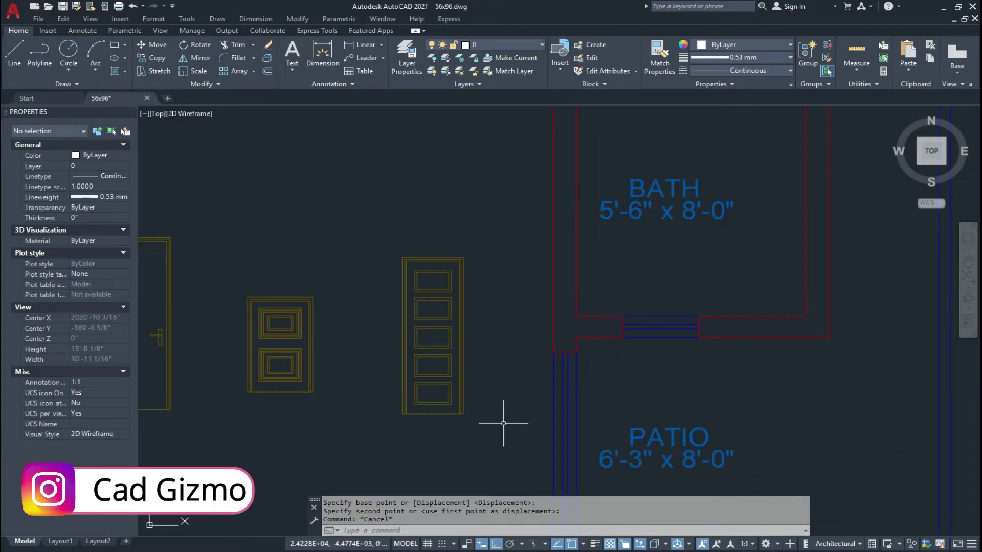
Step: Draw an upright rectangle about 1'-3" wide and 2'-7" high below the leftmost door elevation
{"action": "scroll", "coordinate": [504, 424], "scroll_direction": "down", "scroll_amount": 2}
{"action": "scroll", "coordinate": [445, 357], "scroll_direction": "up", "scroll_amount": 5}
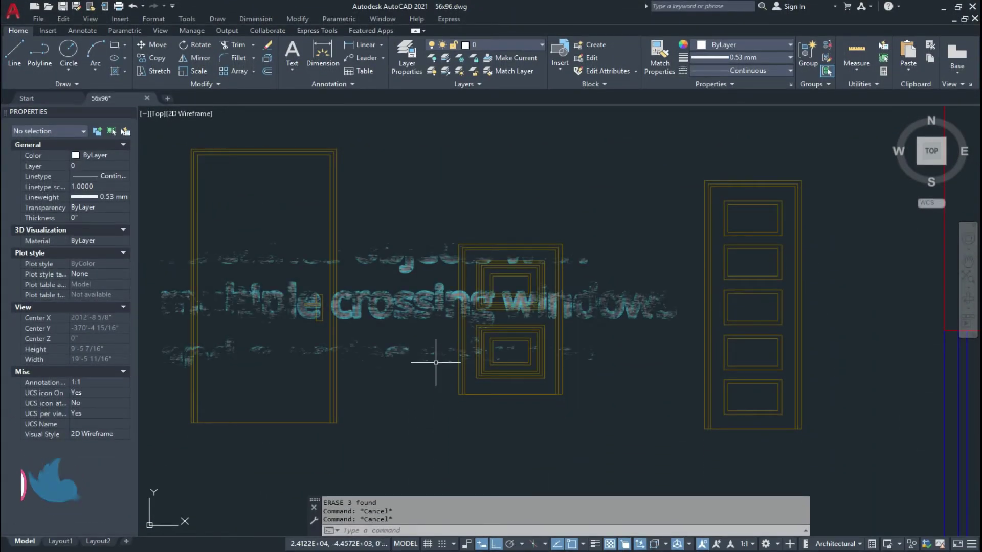
{"action": "scroll", "coordinate": [435, 362], "scroll_direction": "down", "scroll_amount": 3}
{"action": "scroll", "coordinate": [419, 362], "scroll_direction": "up", "scroll_amount": 2}
{"action": "mouse_move", "coordinate": [342, 434]}
{"action": "middle_mouse_down"}
{"action": "mouse_move", "coordinate": [441, 339]}
{"action": "mouse_move", "coordinate": [415, 333]}
{"action": "middle_mouse_up"}
{"action": "scroll", "coordinate": [342, 342], "scroll_direction": "up", "scroll_amount": 2}
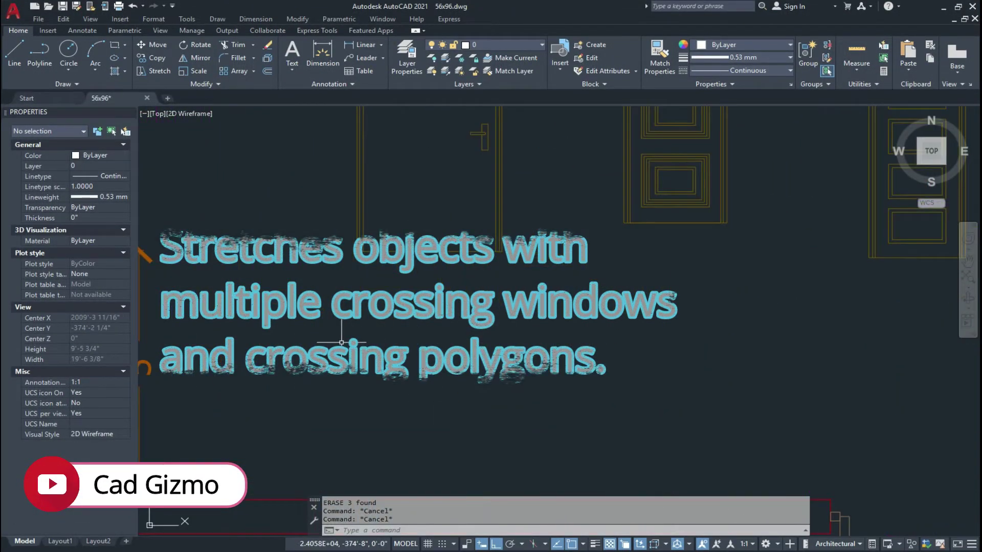
{"action": "middle_click_drag", "start_coordinate": [341, 342], "coordinate": [383, 334]}
{"action": "key", "text": "Escape"}
{"action": "type", "text": "REC"}
{"action": "key", "text": "Return"}
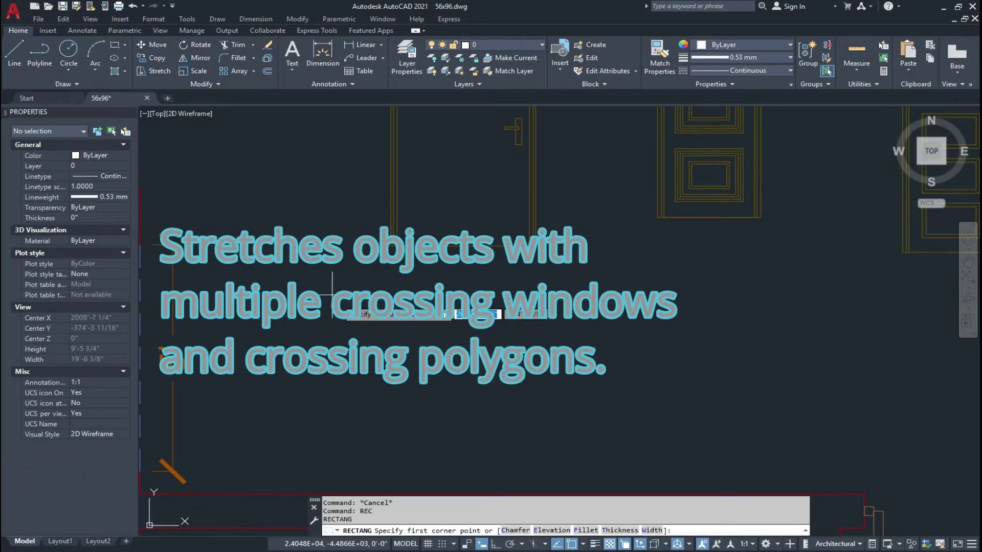
{"action": "left_click", "coordinate": [321, 279]}
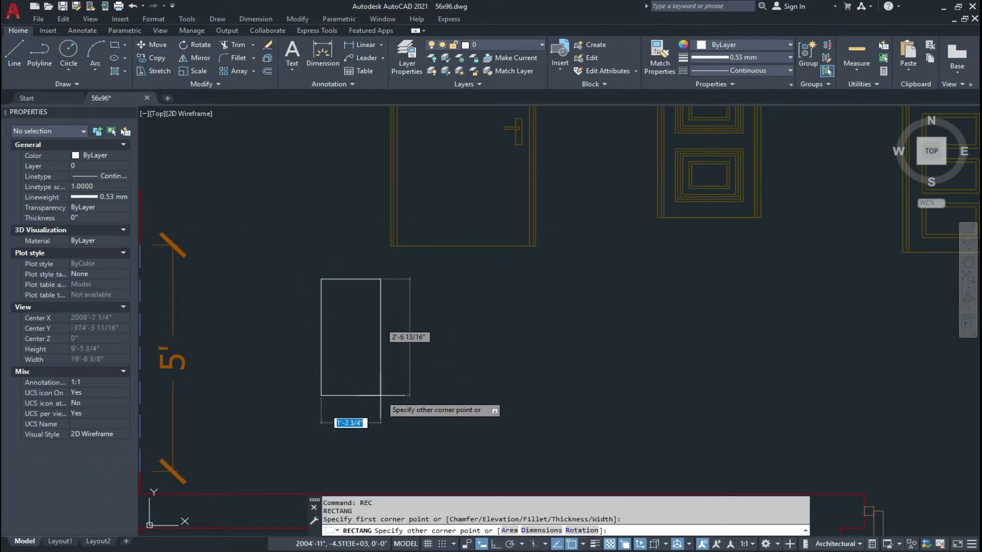
{"action": "left_click", "coordinate": [381, 395]}
Step: Draw two more rectangles in a row to the right: a narrow upright one about 9" wide and a wider horizontal one
{"action": "key", "text": "Return"}
{"action": "middle_click_drag", "start_coordinate": [530, 280], "coordinate": [484, 293]}
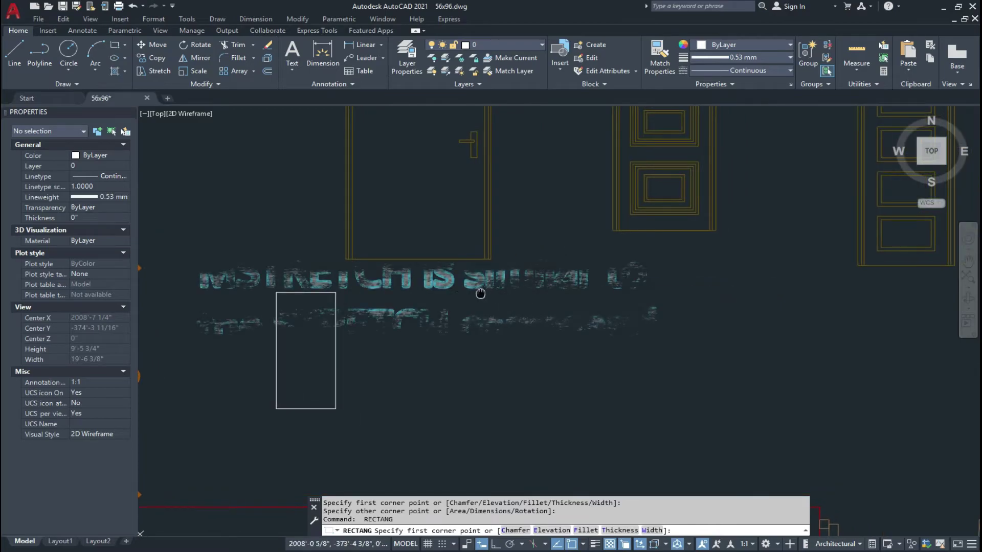
{"action": "left_click", "coordinate": [425, 263]}
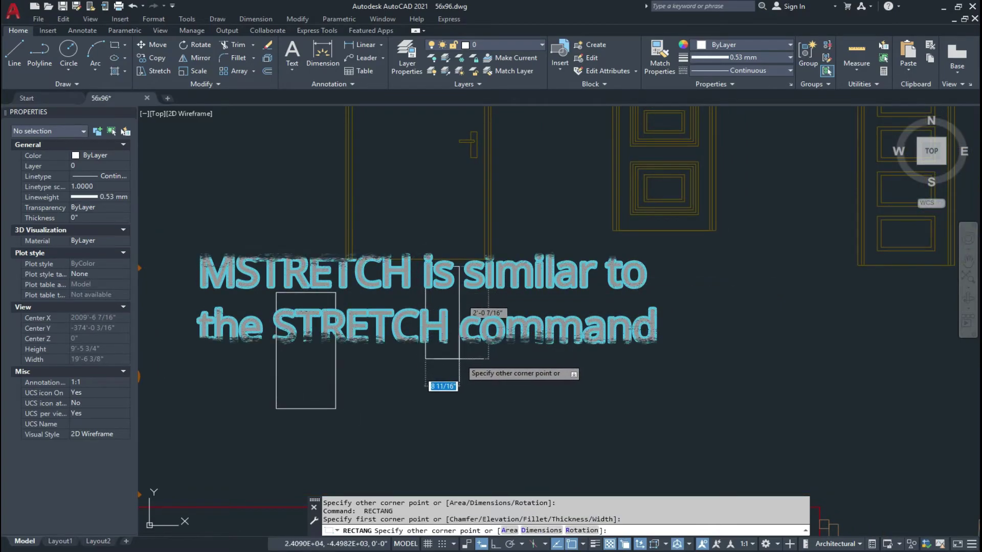
{"action": "left_click", "coordinate": [459, 351]}
{"action": "key", "text": "Return"}
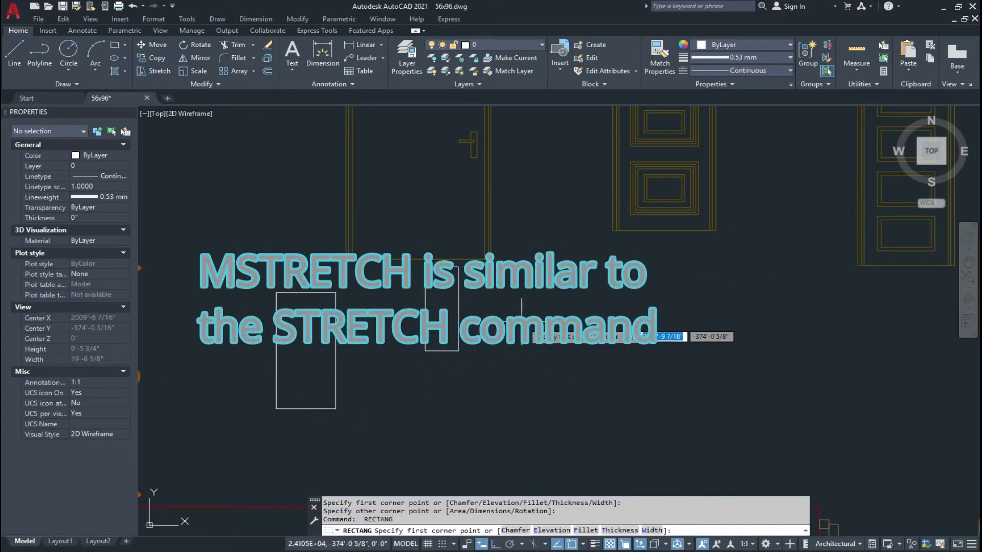
{"action": "left_click", "coordinate": [520, 321]}
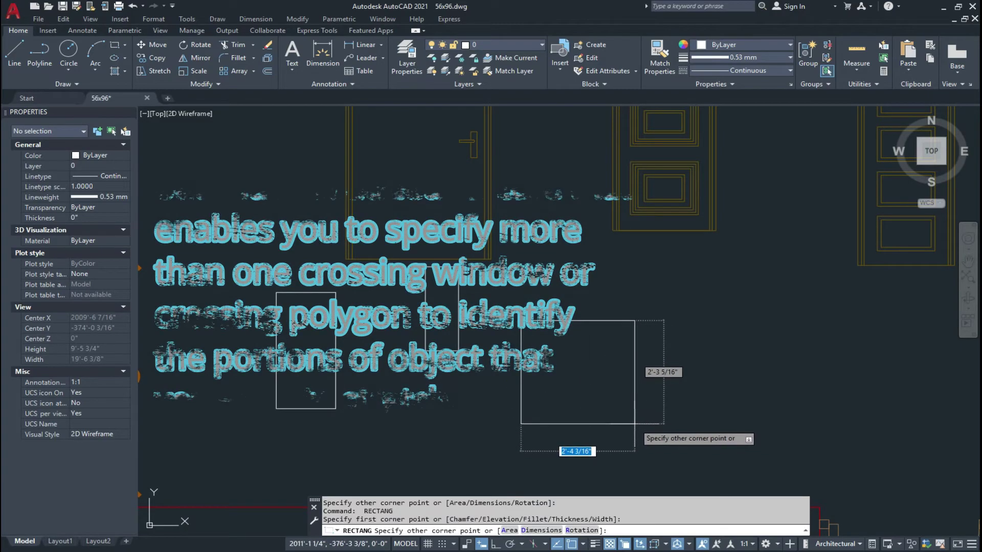
{"action": "left_click", "coordinate": [612, 385]}
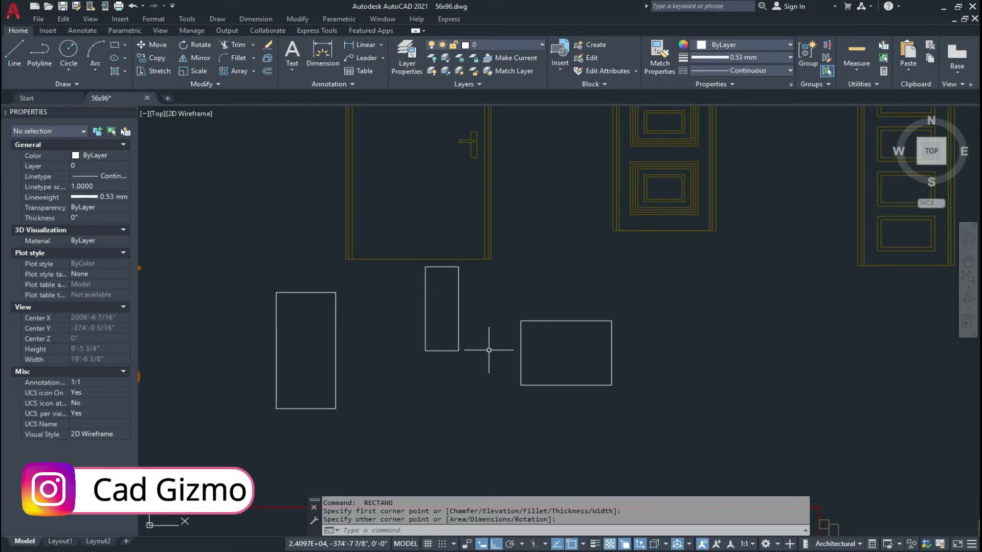
Step: Start MSTRETCH and define a separate crossing window over the right edge of each of the three rectangles
{"action": "type", "text": "M"}
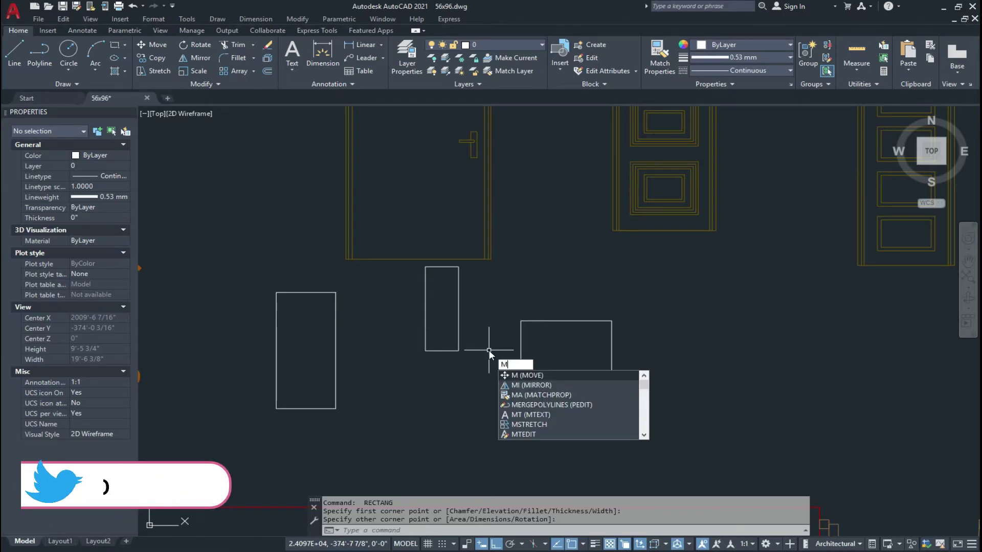
{"action": "type", "text": "ST"}
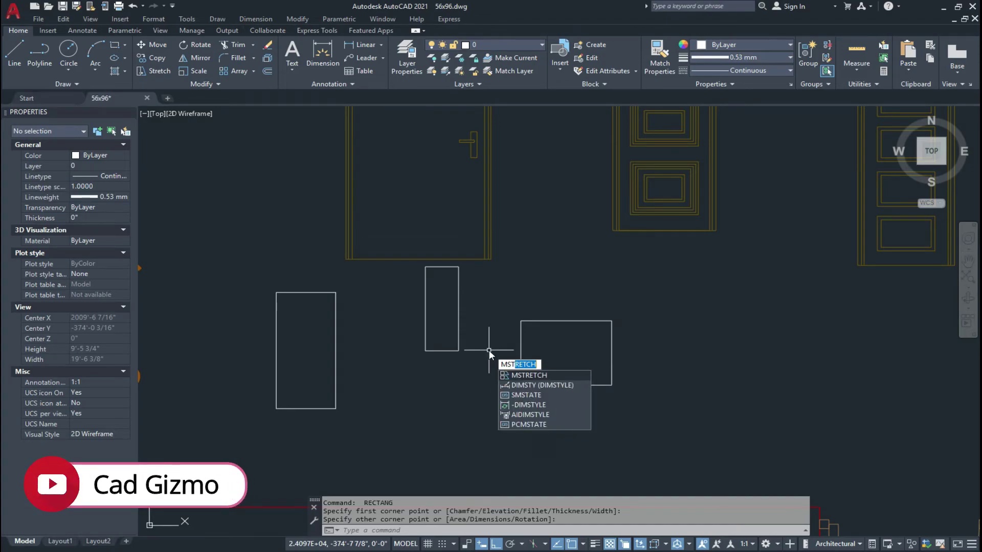
{"action": "key", "text": "Return"}
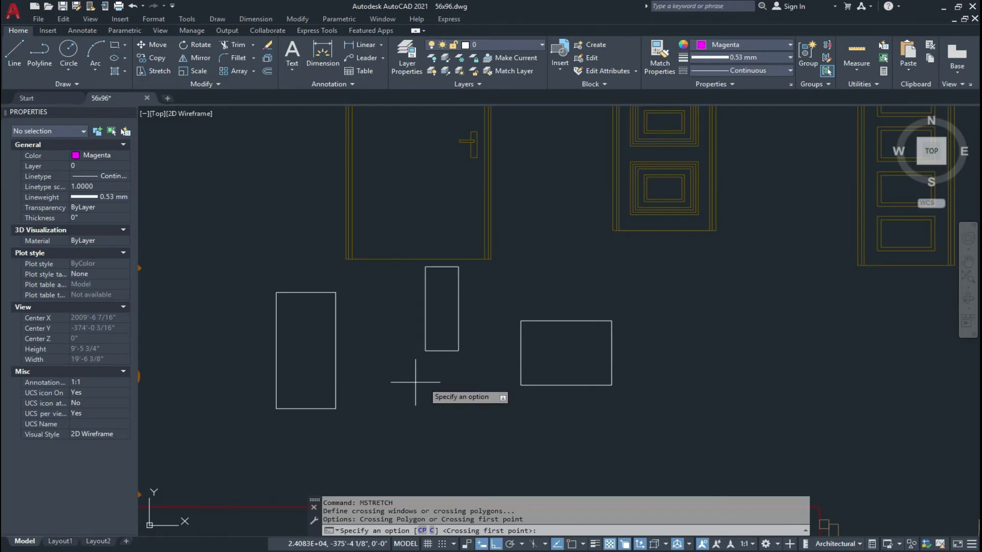
{"action": "left_click", "coordinate": [358, 280]}
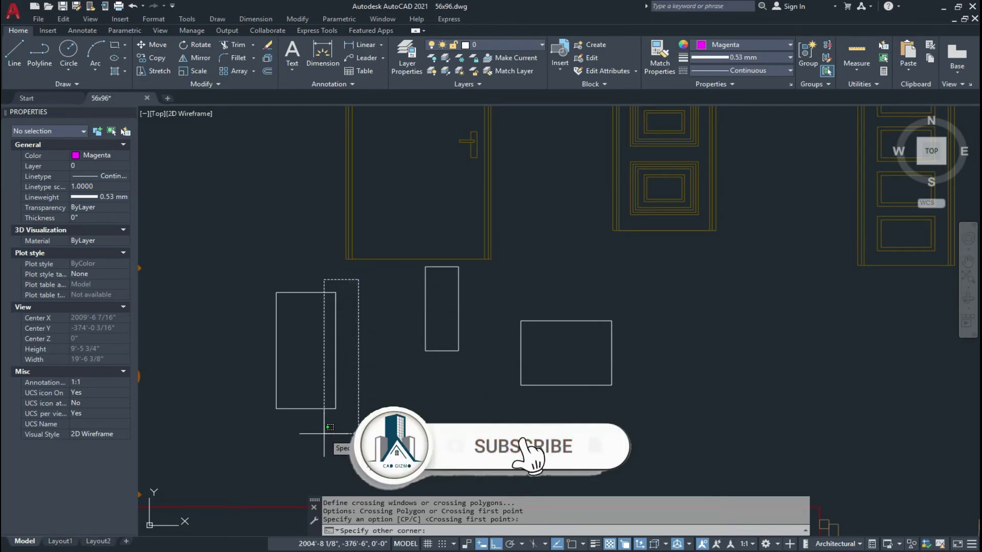
{"action": "left_click", "coordinate": [324, 432]}
{"action": "left_click", "coordinate": [475, 264]}
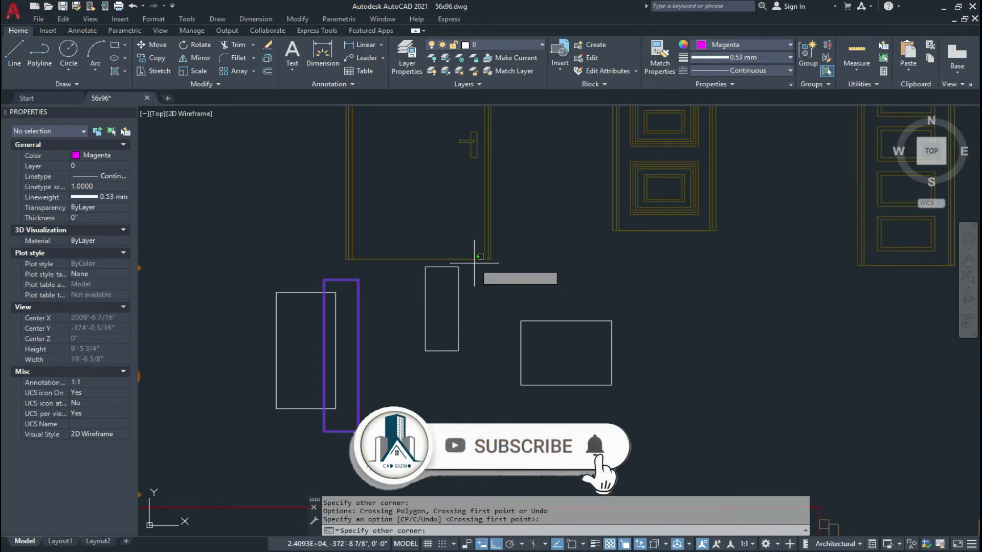
{"action": "left_click", "coordinate": [453, 363]}
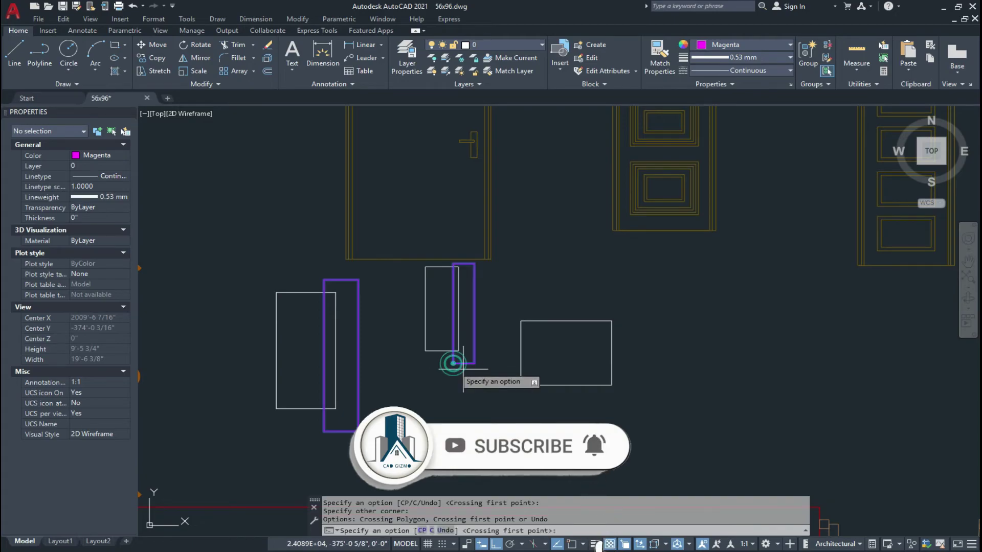
{"action": "left_click", "coordinate": [635, 303]}
{"action": "left_click", "coordinate": [597, 407]}
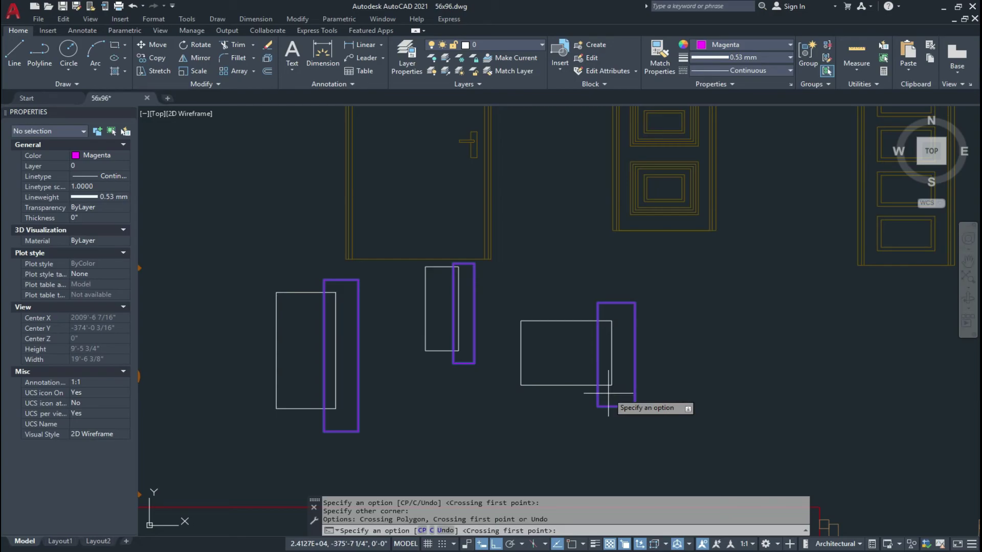
Step: Finish the crossing windows and stretch the right edges of all three rectangles 1' to the right from a base point below them
{"action": "key", "text": "Return"}
{"action": "mouse_move", "coordinate": [554, 438]}
{"action": "middle_mouse_down"}
{"action": "mouse_move", "coordinate": [563, 431]}
{"action": "mouse_move", "coordinate": [476, 436]}
{"action": "middle_mouse_up"}
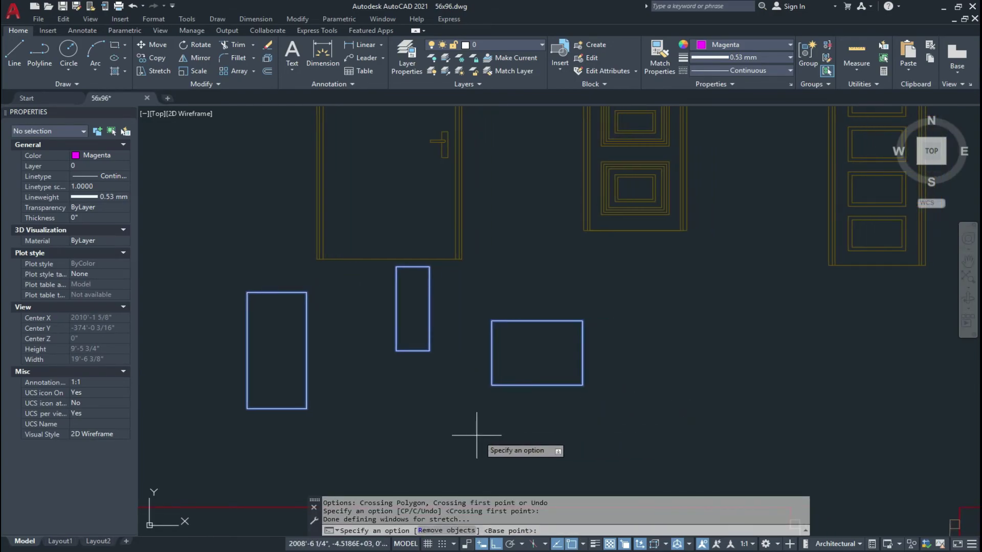
{"action": "left_click", "coordinate": [427, 437]}
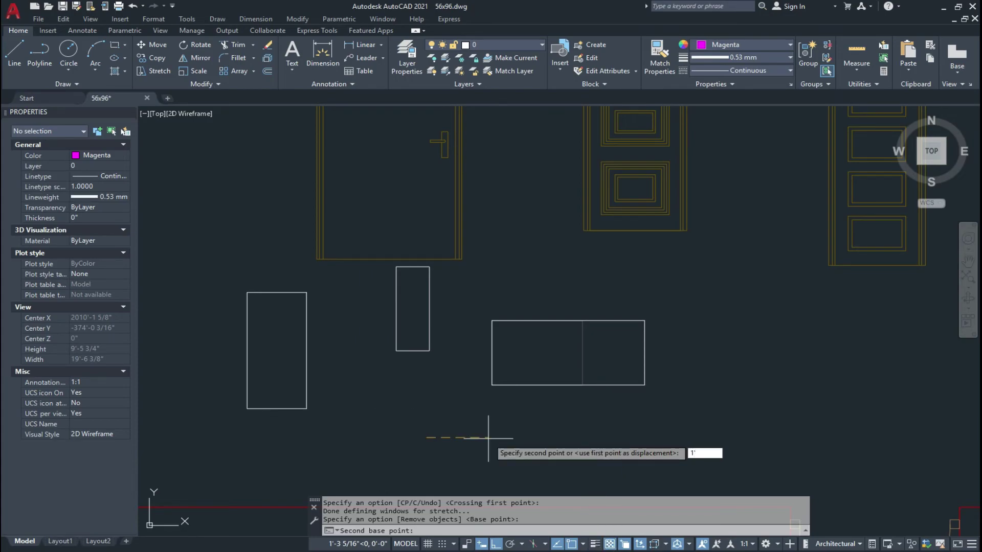
{"action": "key", "text": "Return"}
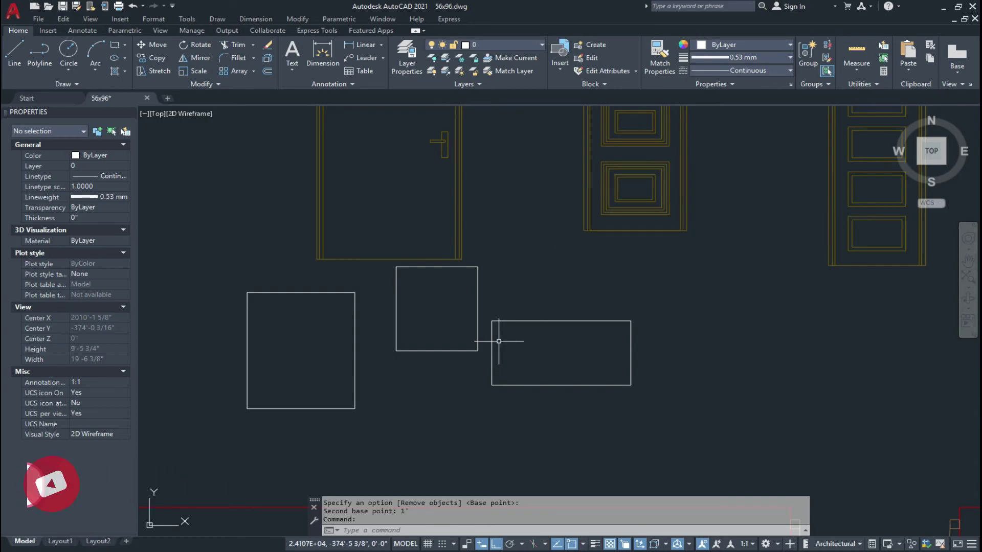
{"action": "scroll", "coordinate": [499, 341], "scroll_direction": "down", "scroll_amount": 6}
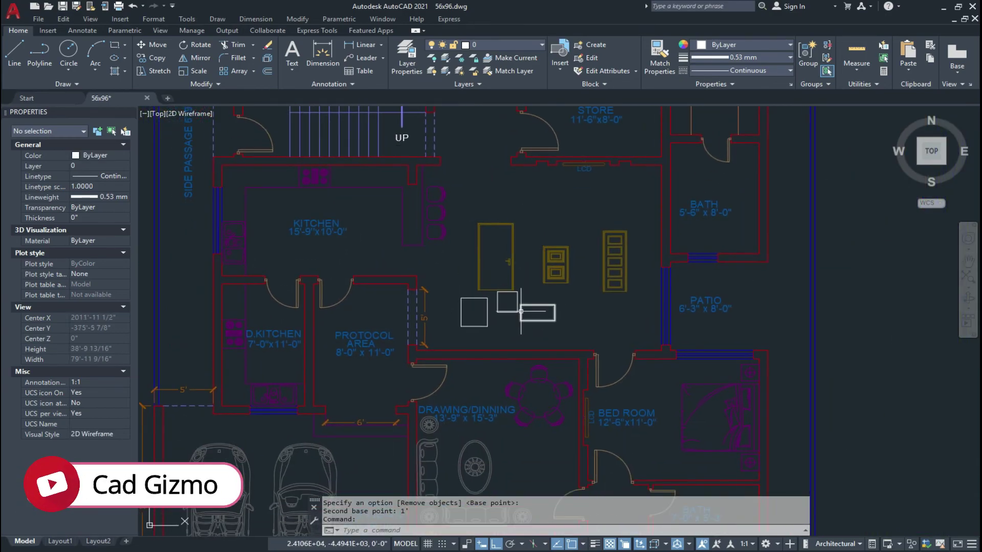